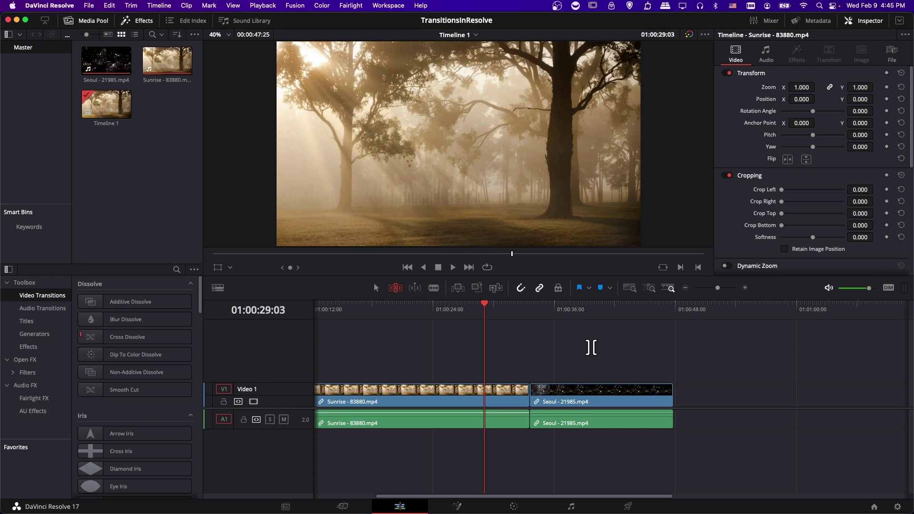
# In Selection mode, inspect the Sunrise and Seoul clips and select the cut between them on V1.
pyautogui.hscroll(-2, 591, 348)
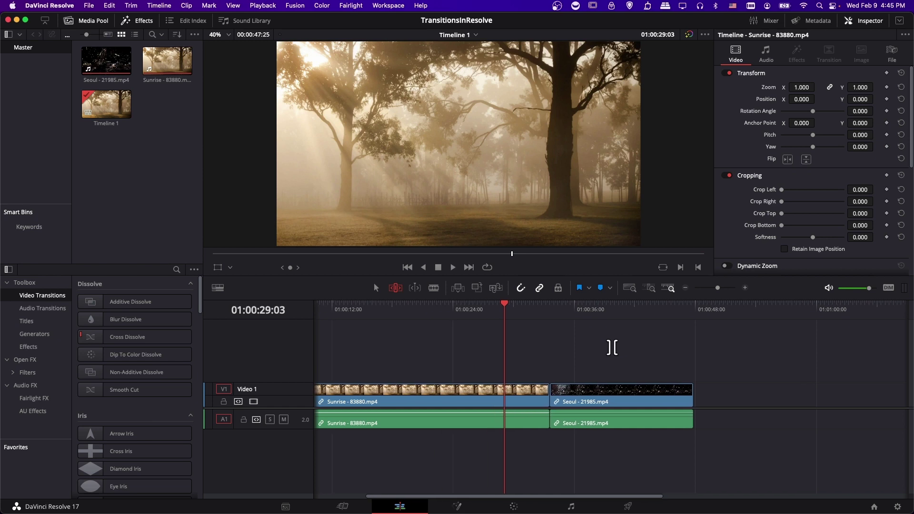
pyautogui.press('a')
pyautogui.click(547, 395)
pyautogui.click(566, 395)
pyautogui.click(568, 304)
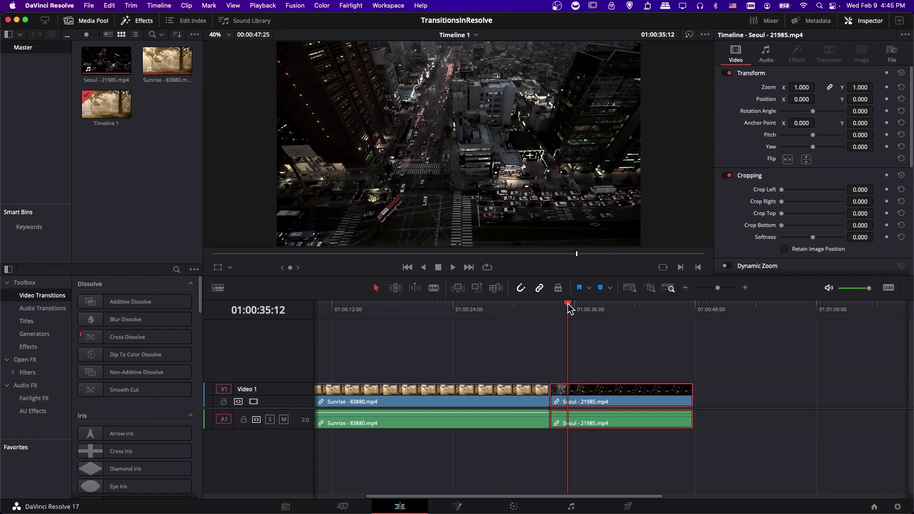
pyautogui.click(537, 306)
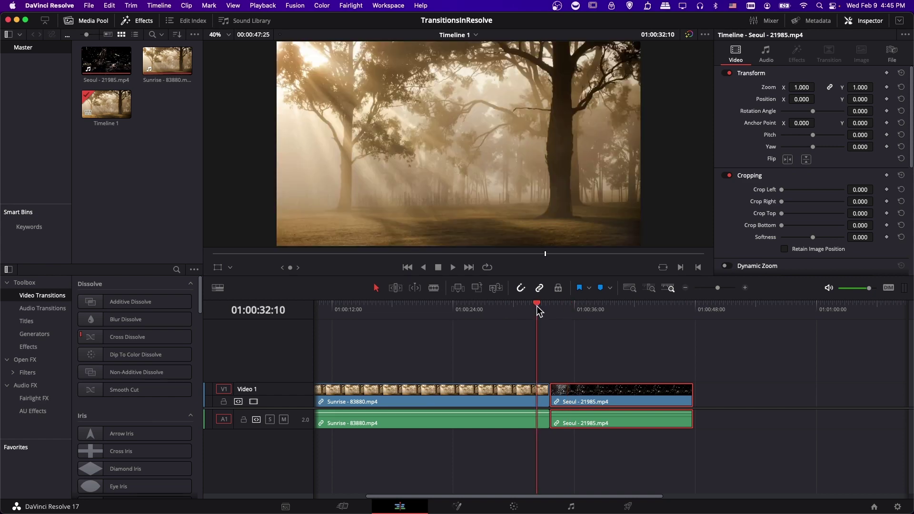
pyautogui.click(550, 397)
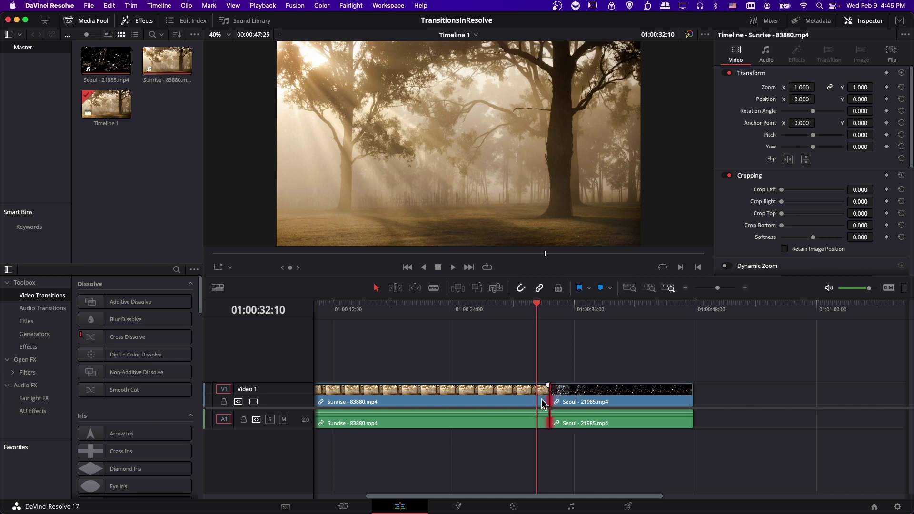
pyautogui.click(145, 71)
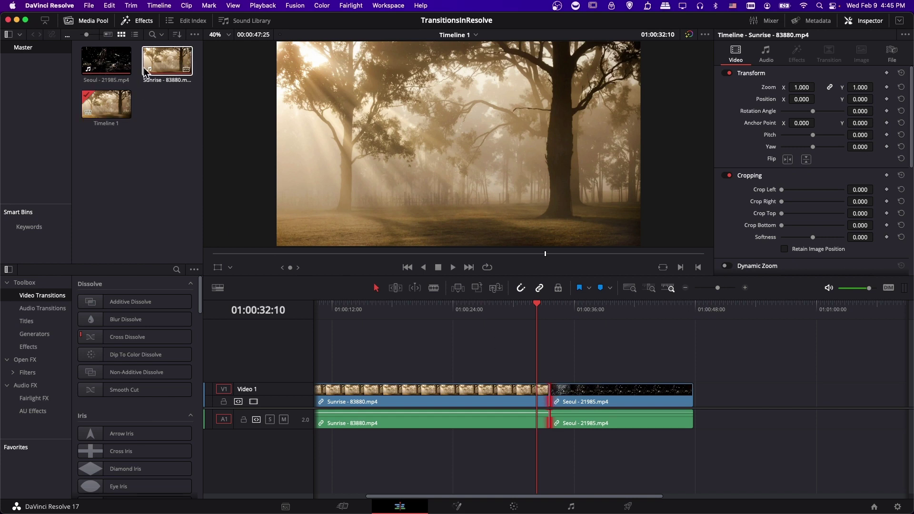
pyautogui.click(146, 71)
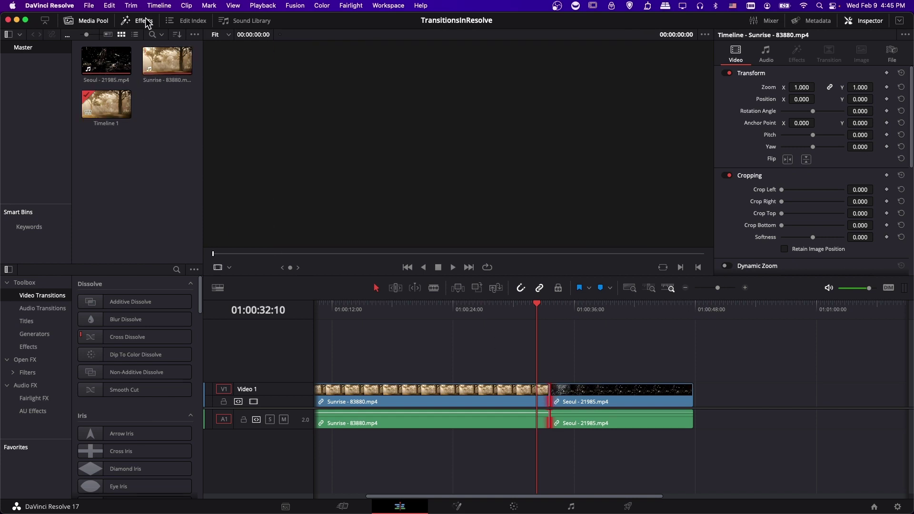
pyautogui.click(145, 21)
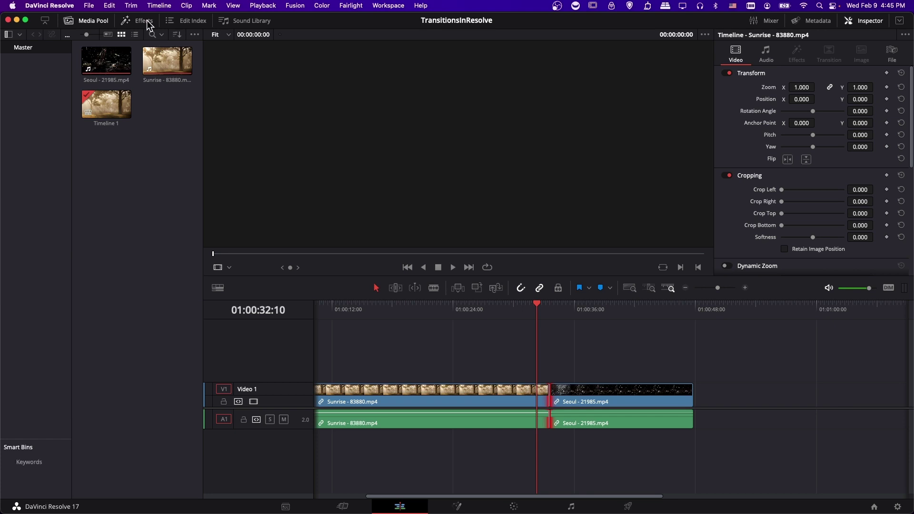
pyautogui.click(144, 21)
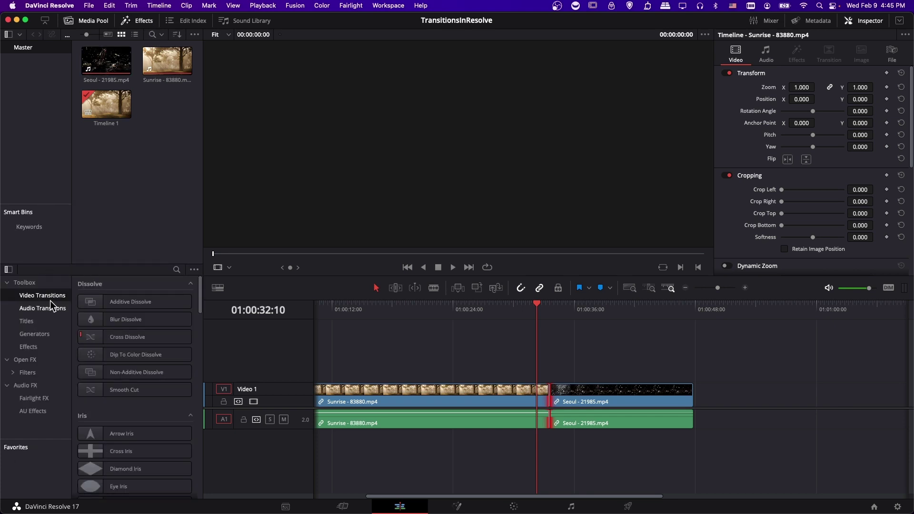
pyautogui.moveTo(128, 341)
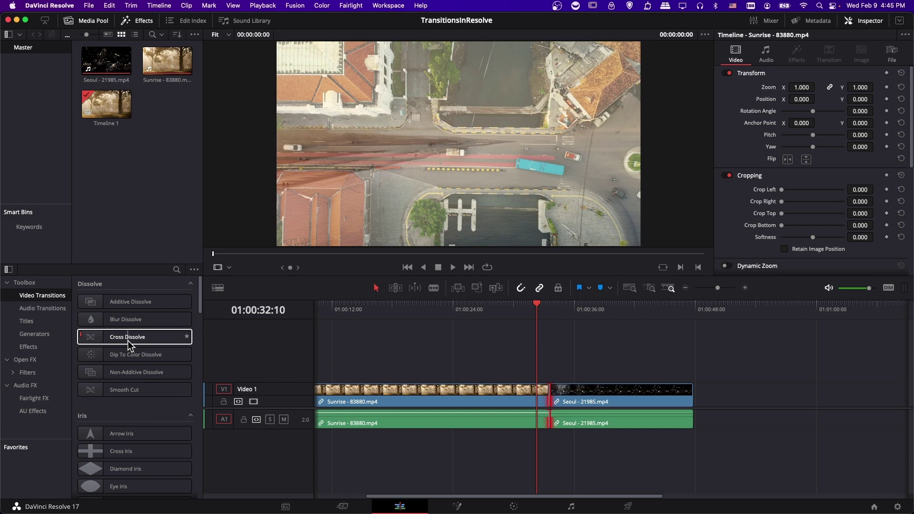
pyautogui.moveTo(127, 338); pyautogui.dragTo(548, 390)
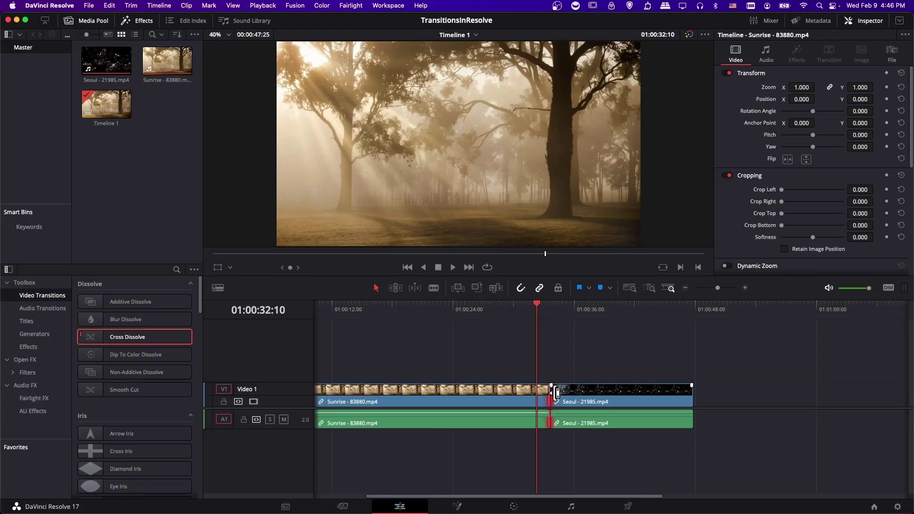
pyautogui.click(530, 310)
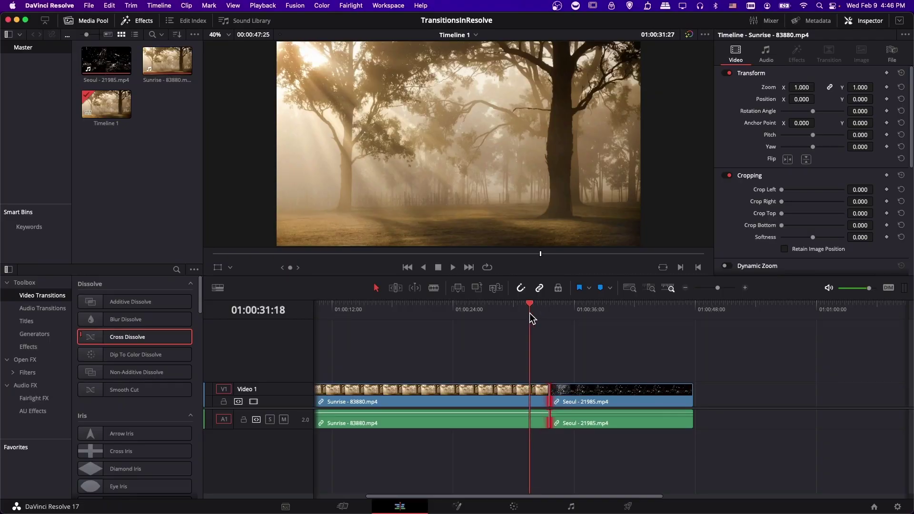
pyautogui.click(546, 376)
pyautogui.click(395, 287)
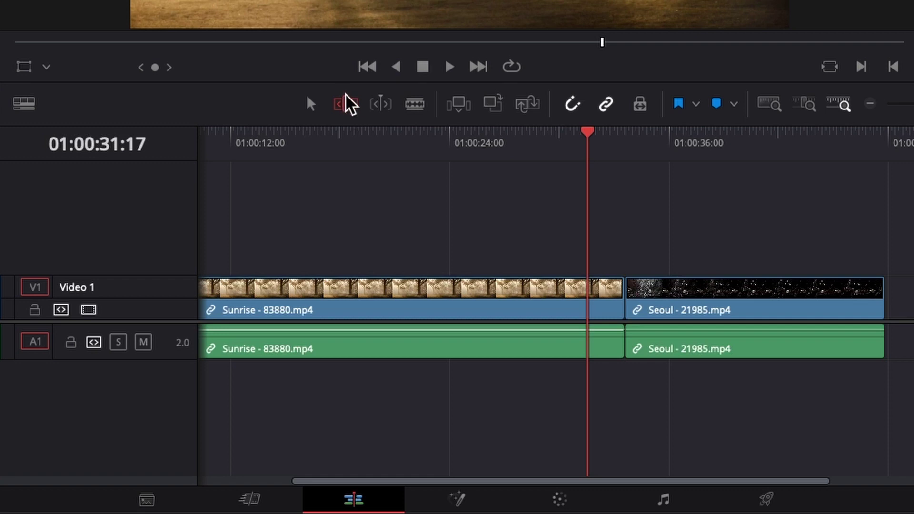
# Trim Sunrise's tail and Seoul's head by about 01:09 so both have spare frames.
pyautogui.moveTo(611, 291); pyautogui.dragTo(589, 298)
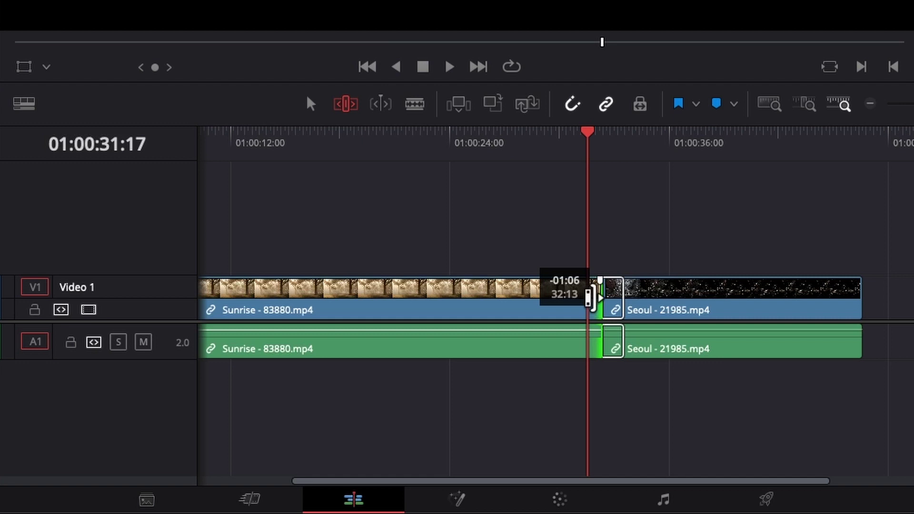
pyautogui.moveTo(591, 298); pyautogui.dragTo(600, 296)
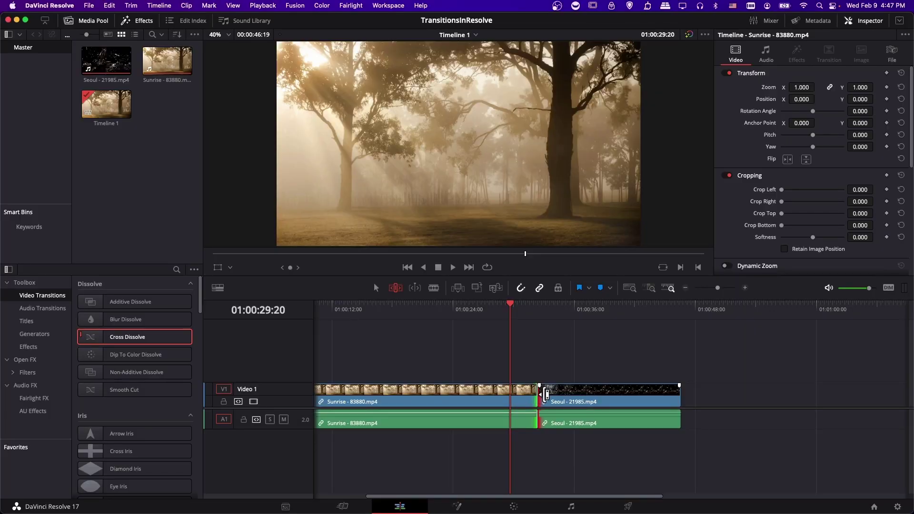
pyautogui.click(546, 392)
pyautogui.moveTo(545, 392); pyautogui.dragTo(555, 393)
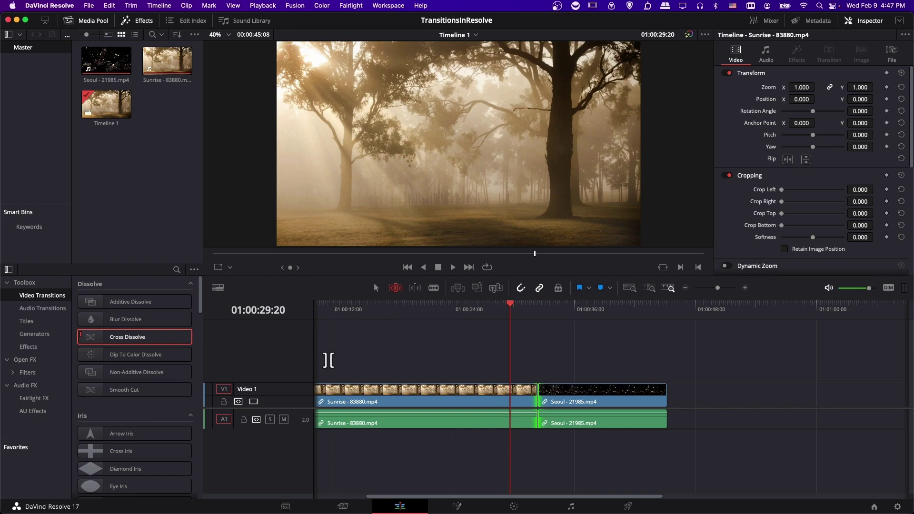
# Drop a Cross Dissolve from Video Transitions onto the Sunrise–Seoul cut on V1.
pyautogui.moveTo(134, 336)
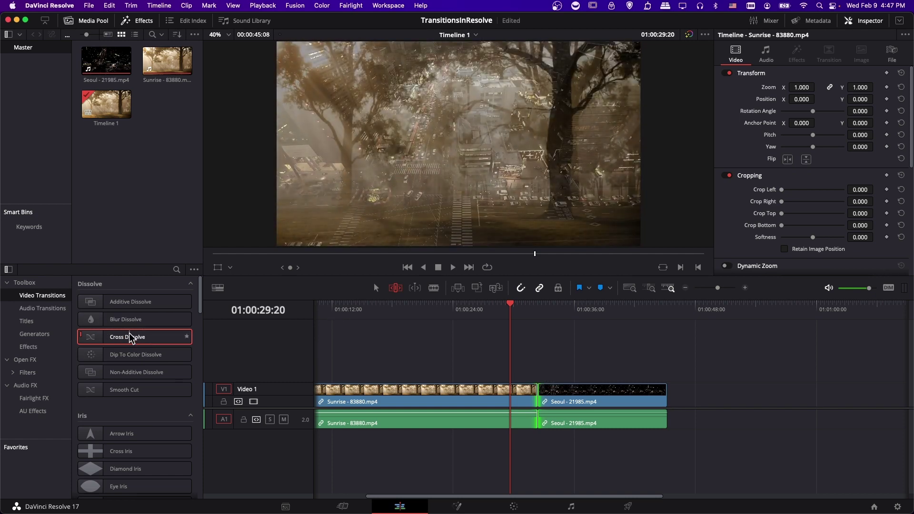
pyautogui.moveTo(130, 333); pyautogui.dragTo(564, 396)
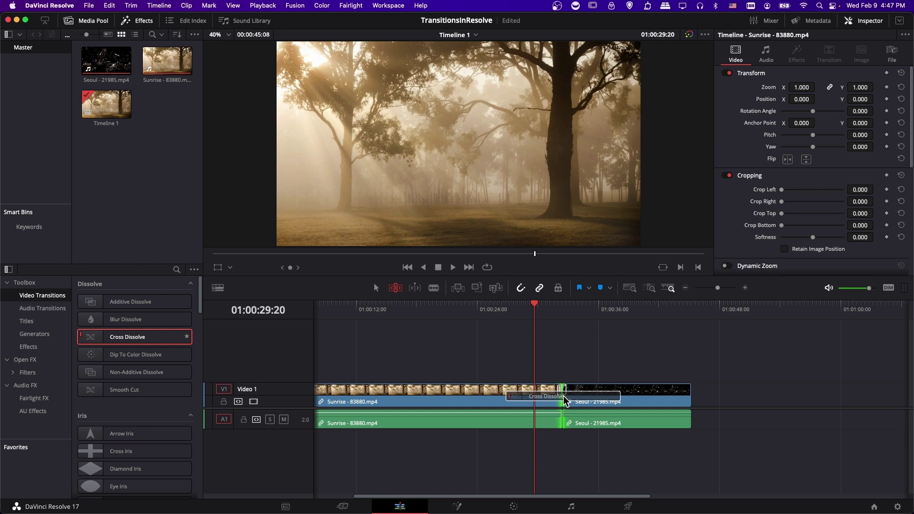
pyautogui.moveTo(563, 396); pyautogui.dragTo(563, 396)
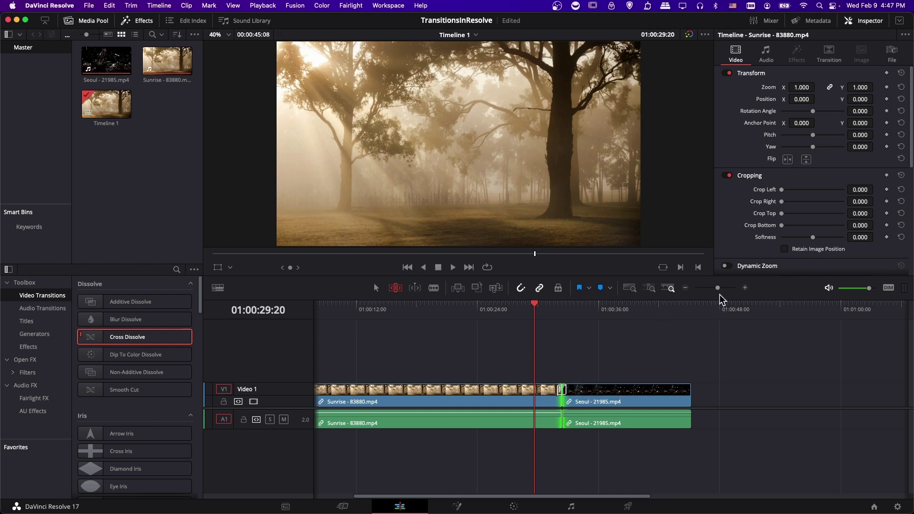
# Zoom the timeline in and make the Video 1 track taller.
pyautogui.moveTo(719, 290); pyautogui.dragTo(724, 288)
pyautogui.hscroll(5, 673, 347)
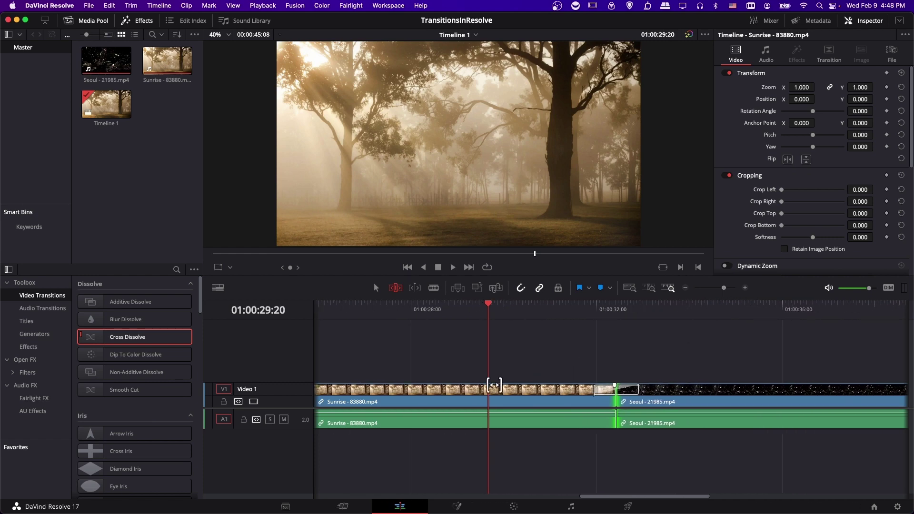
pyautogui.moveTo(279, 384); pyautogui.dragTo(282, 356)
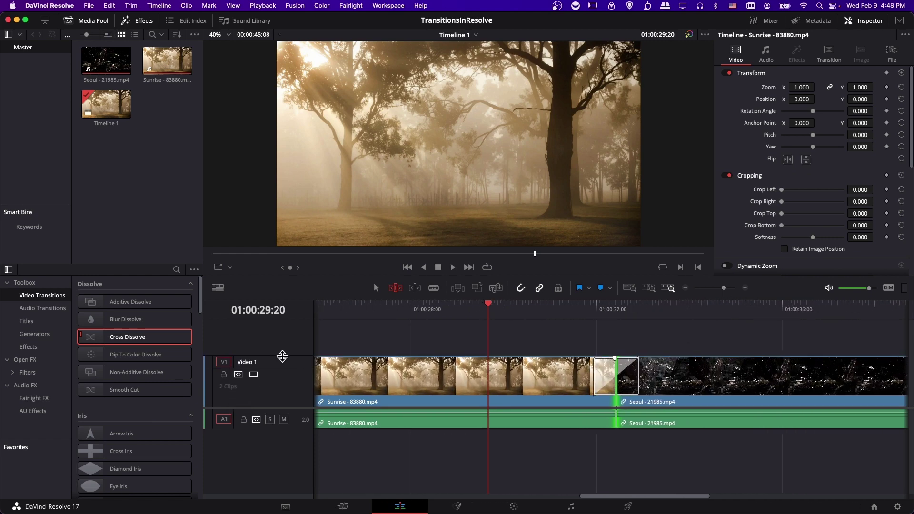
pyautogui.hscroll(3, 612, 362)
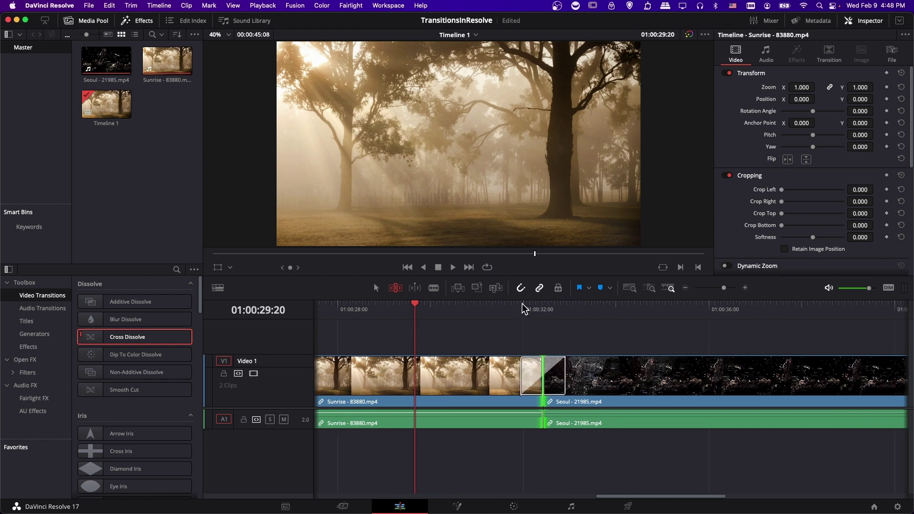
pyautogui.click(493, 310)
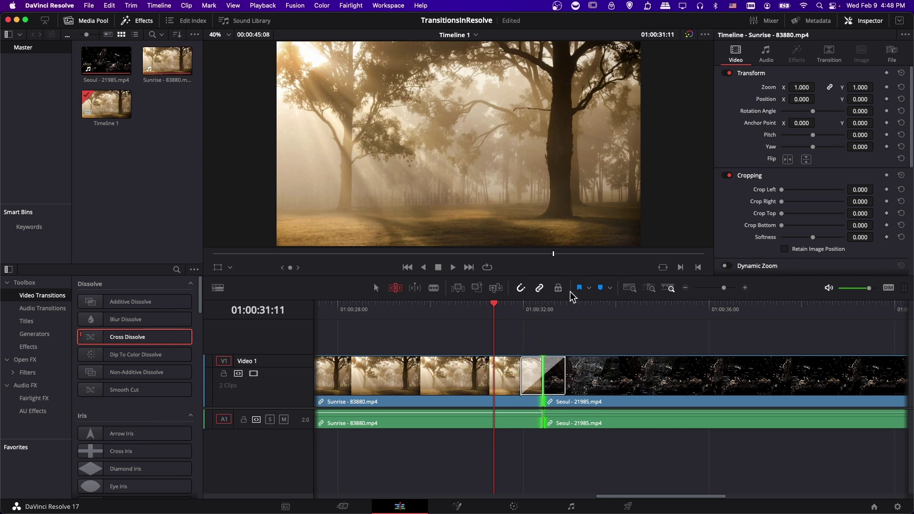
# Play through the Cross Dissolve, show its 1.0-second settings, and disable its video effect.
pyautogui.press('space')
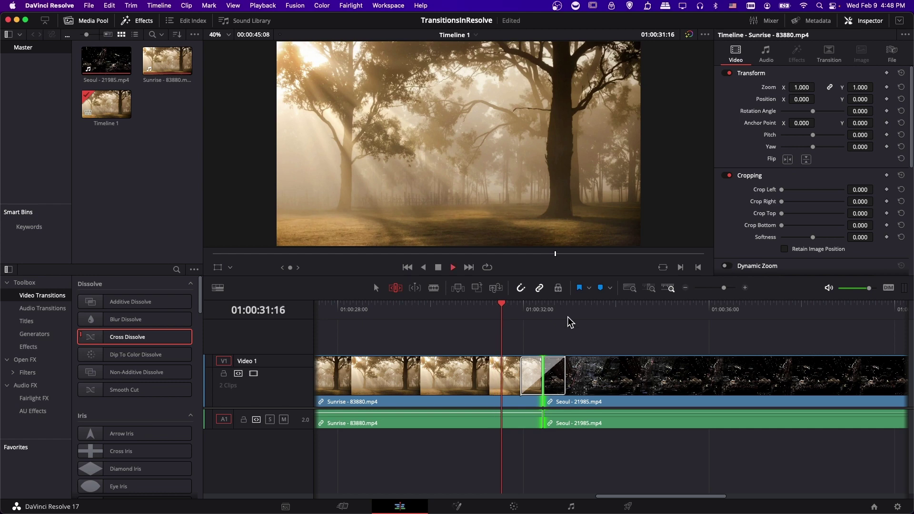
pyautogui.press('space')
pyautogui.click(550, 368)
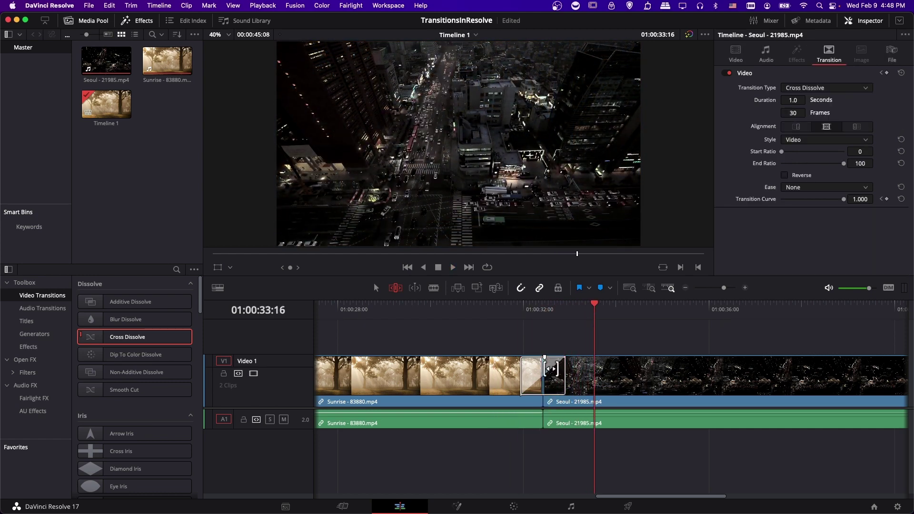
pyautogui.click(557, 376)
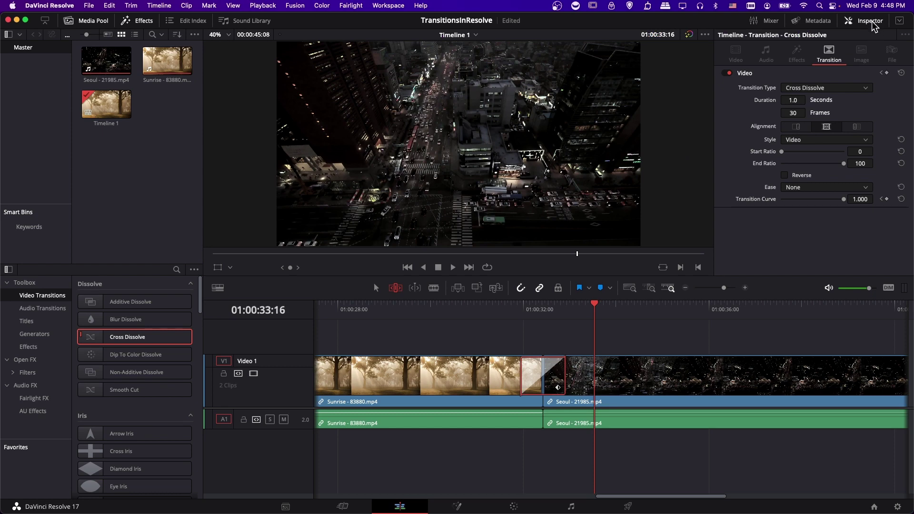
pyautogui.click(726, 74)
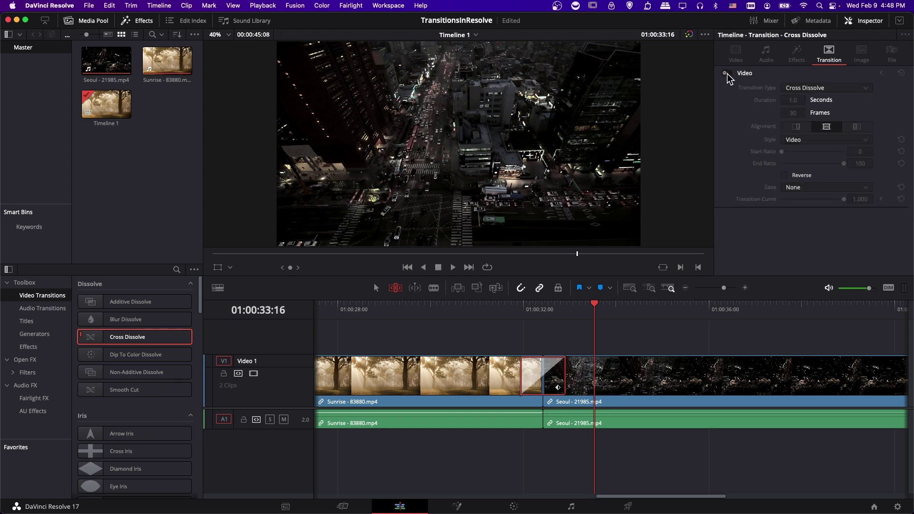
pyautogui.click(495, 318)
pyautogui.press('space')
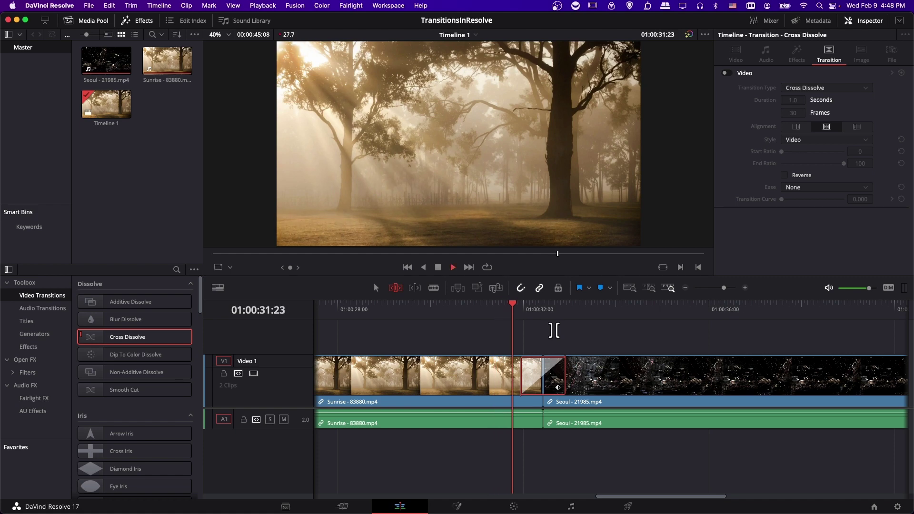
pyautogui.press('a')
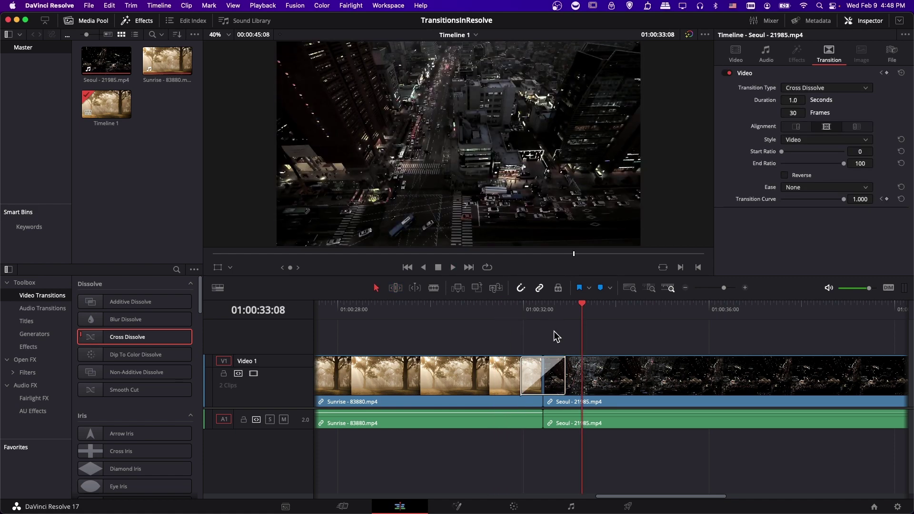
pyautogui.click(557, 371)
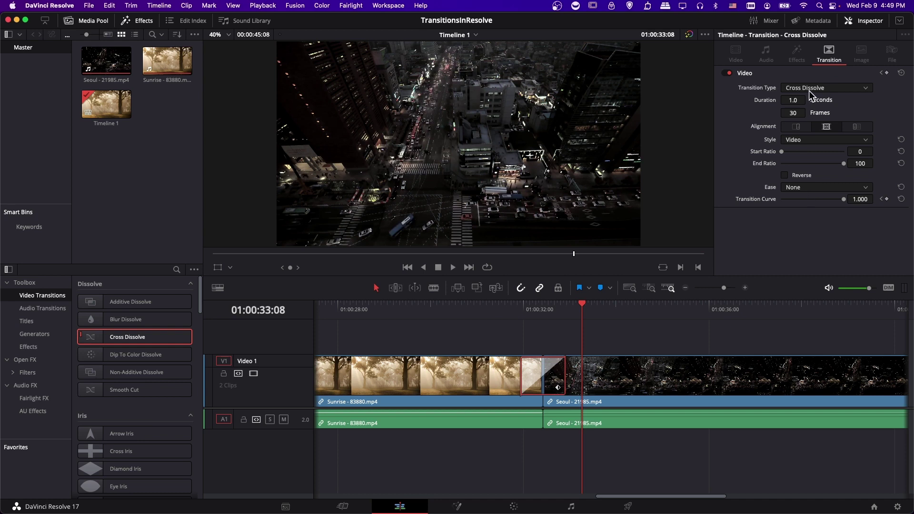
pyautogui.click(811, 186)
pyautogui.click(814, 227)
pyautogui.click(502, 308)
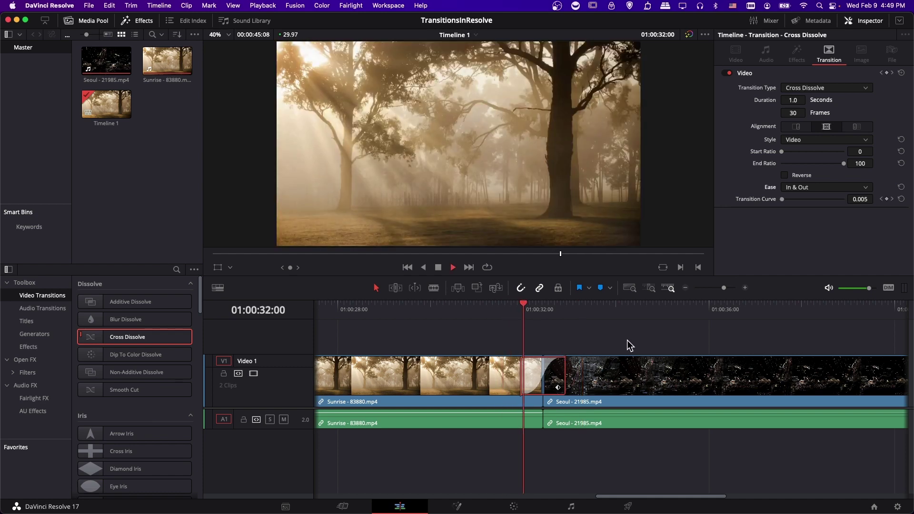
pyautogui.press('space')
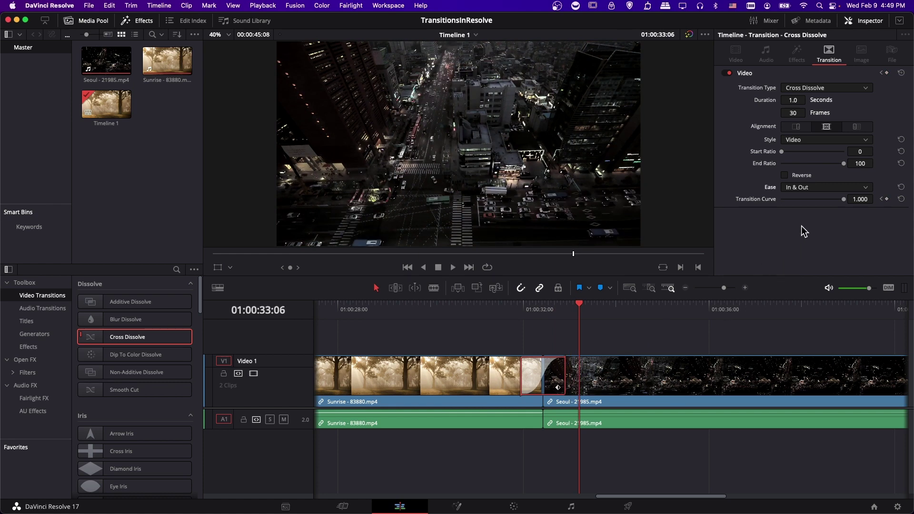
pyautogui.click(808, 187)
pyautogui.click(794, 198)
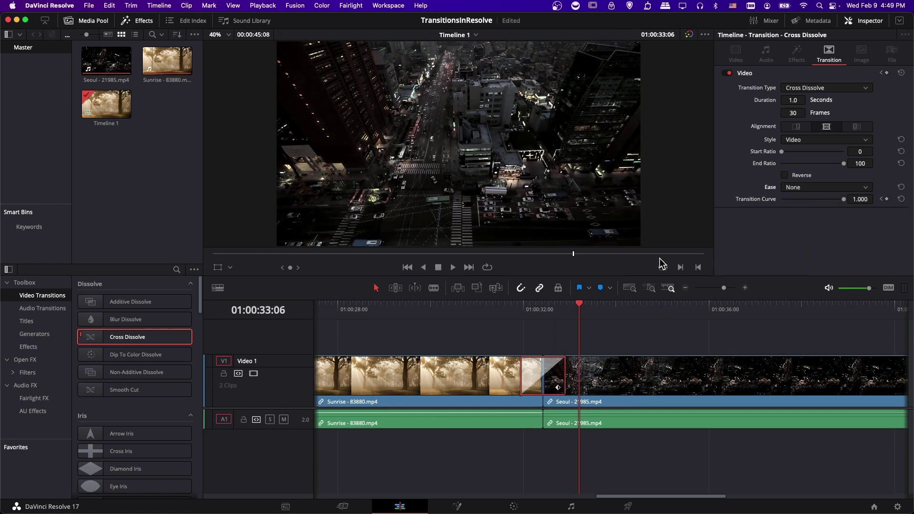
pyautogui.click(510, 315)
pyautogui.click(577, 310)
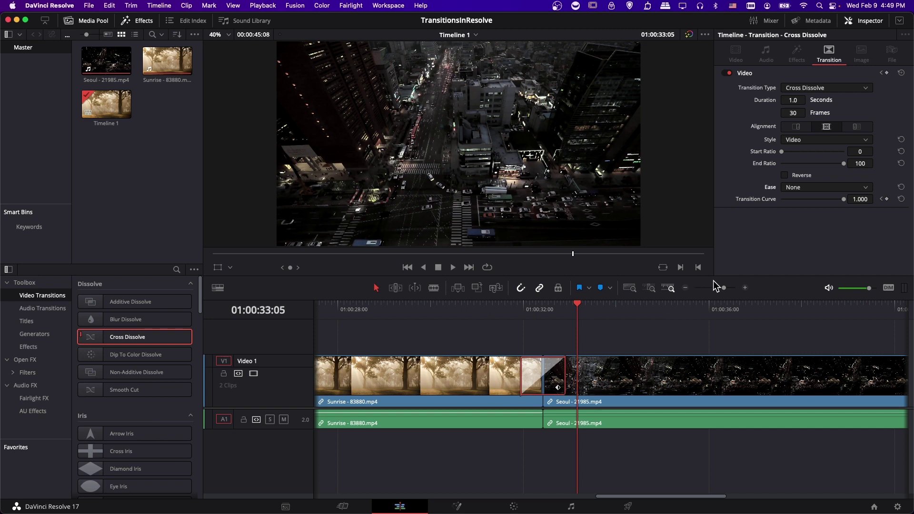
pyautogui.press('[')
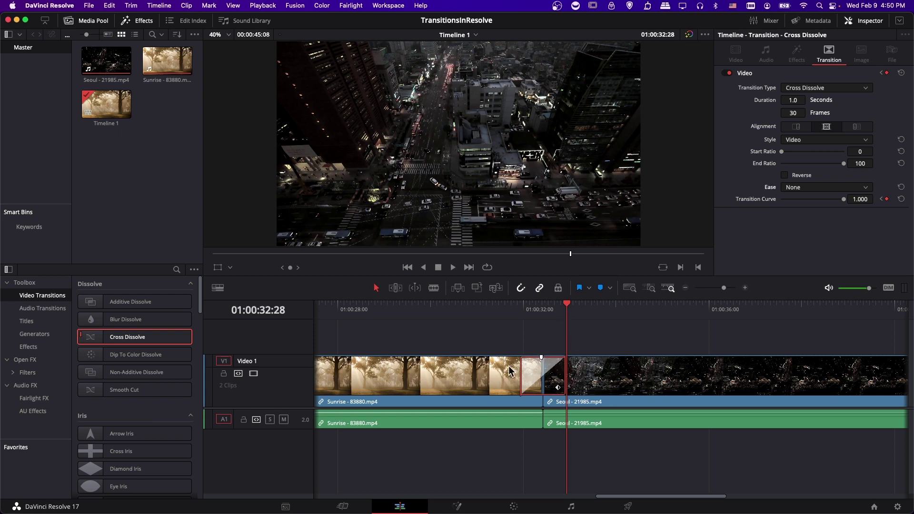
# Align the cross dissolve to start on the cut, save the project, and preview it.
pyautogui.click(796, 127)
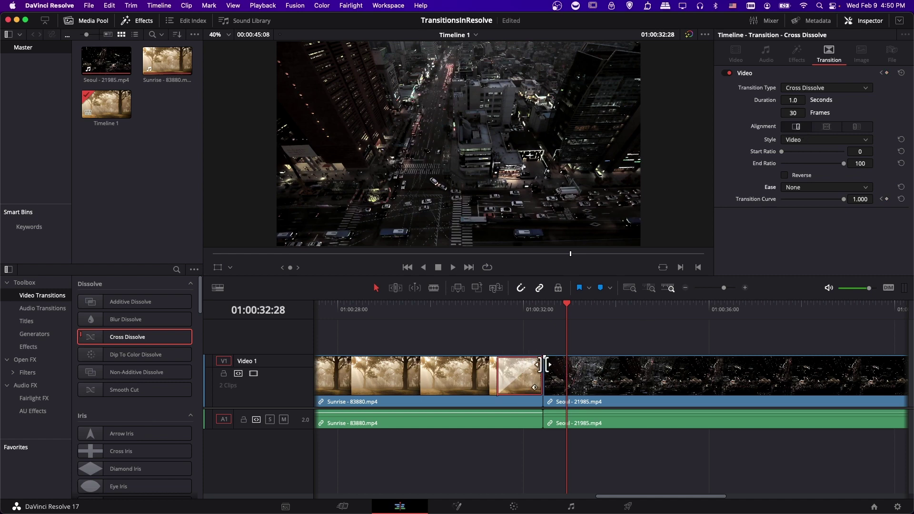
pyautogui.press('super+s')
pyautogui.click(545, 315)
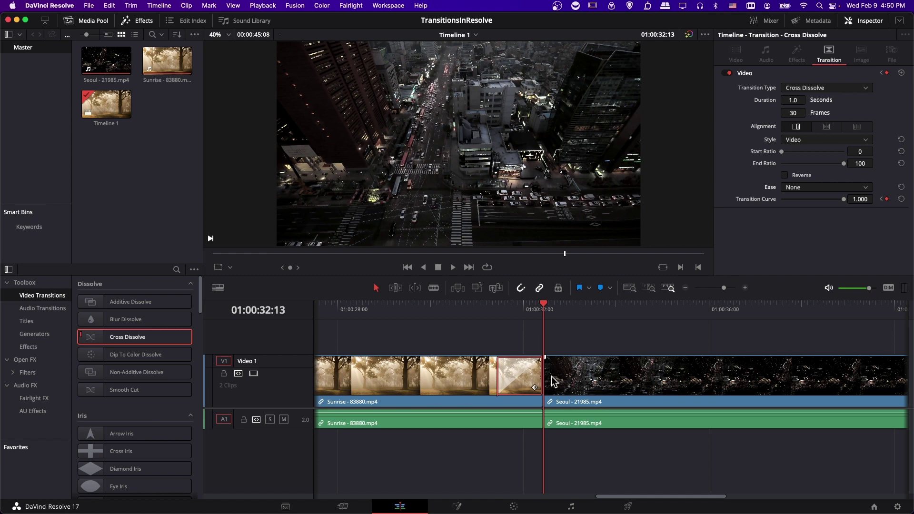
pyautogui.click(856, 127)
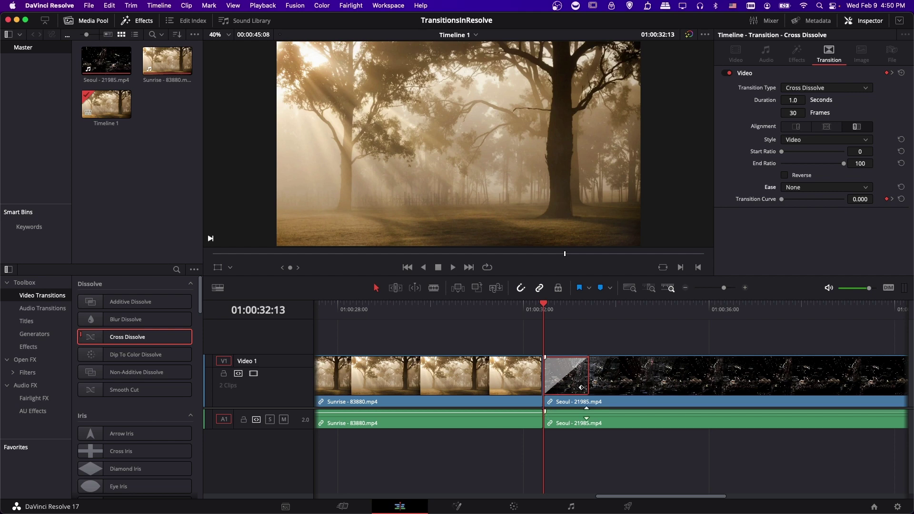
pyautogui.click(452, 267)
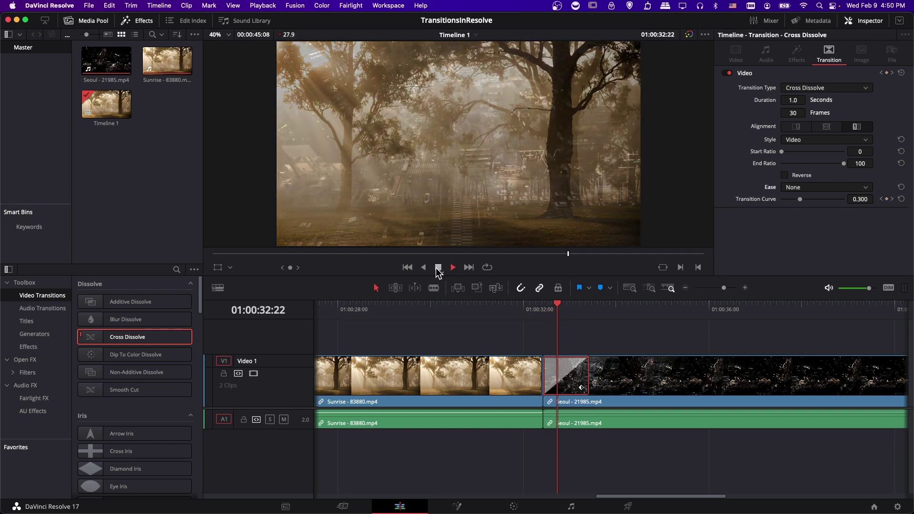
pyautogui.click(438, 268)
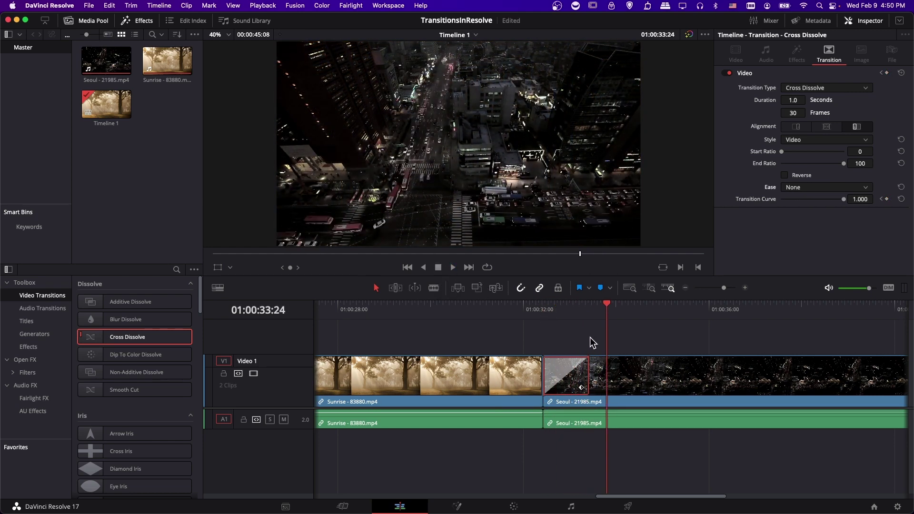
# Lengthen the cross dissolve to 1.2 seconds (36 frames).
pyautogui.moveTo(581, 387); pyautogui.dragTo(587, 387)
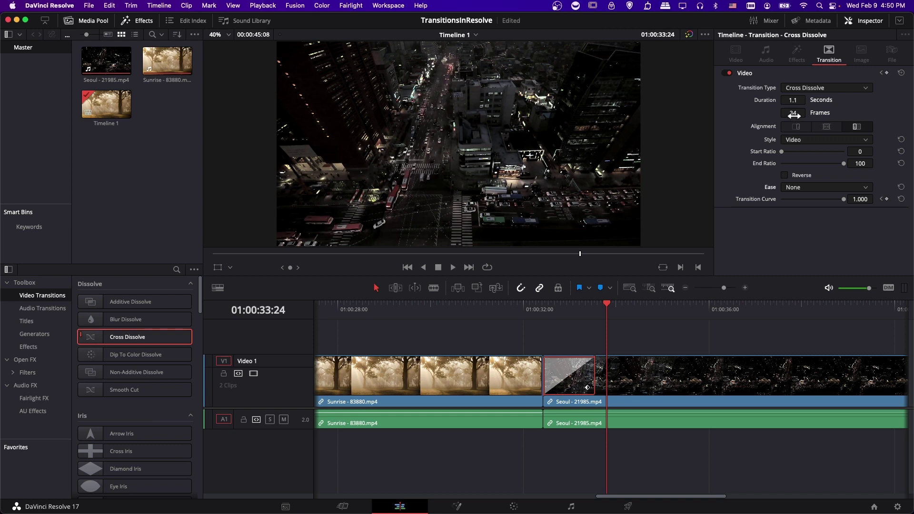
pyautogui.moveTo(793, 112); pyautogui.dragTo(800, 112)
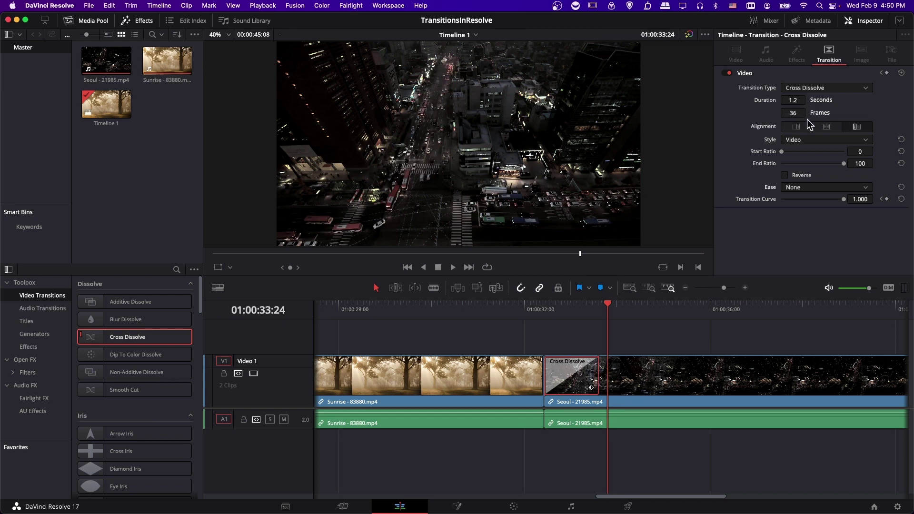
pyautogui.press('Up')
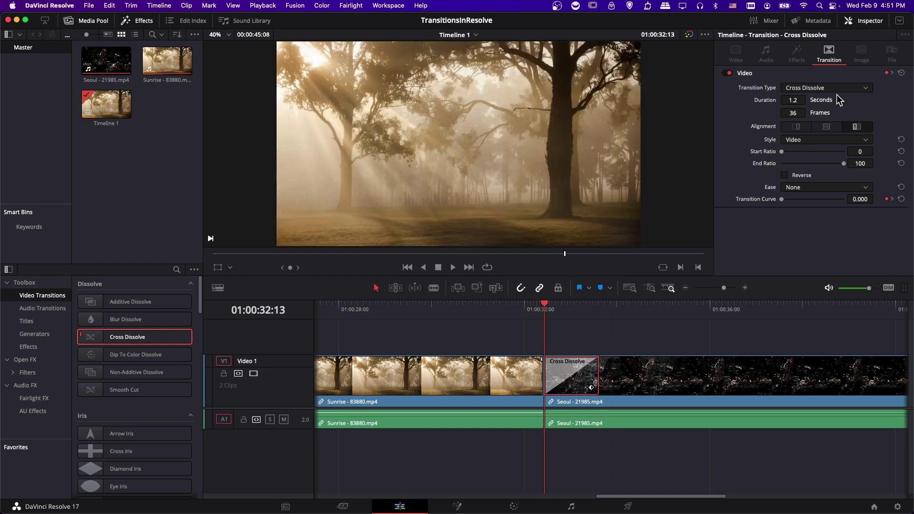
# Leave the transition type unchanged, then reselect the cross dissolve and delete it.
pyautogui.click(836, 85)
pyautogui.scroll(-3, 842, 195)
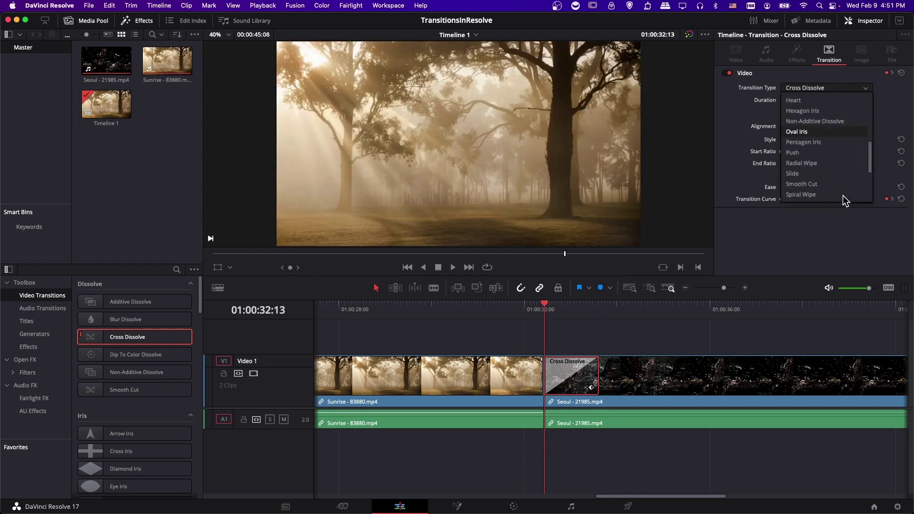
pyautogui.click(844, 231)
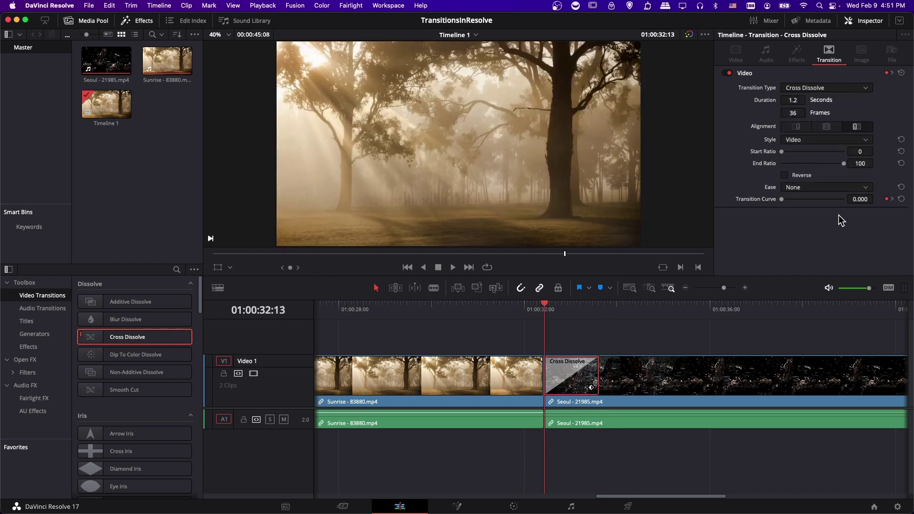
pyautogui.click(583, 338)
pyautogui.click(581, 371)
pyautogui.press('BackSpace')
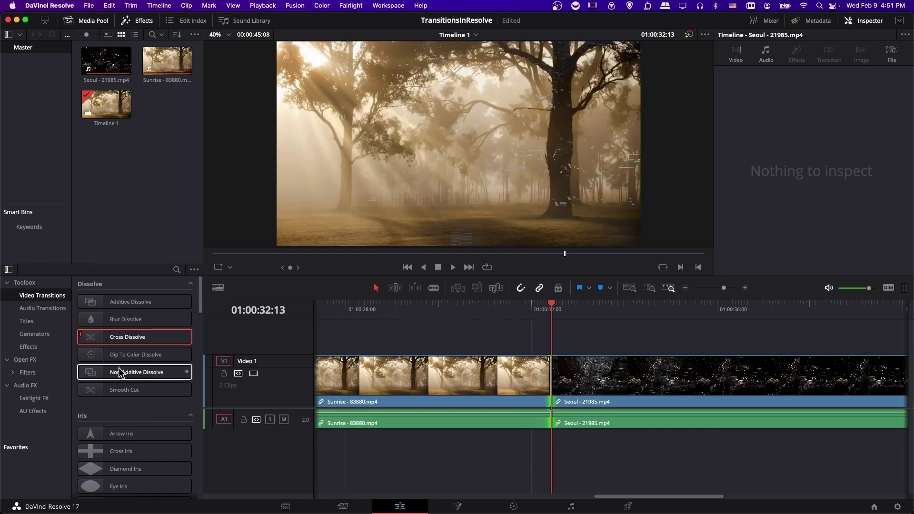
pyautogui.scroll(-5, 122, 367)
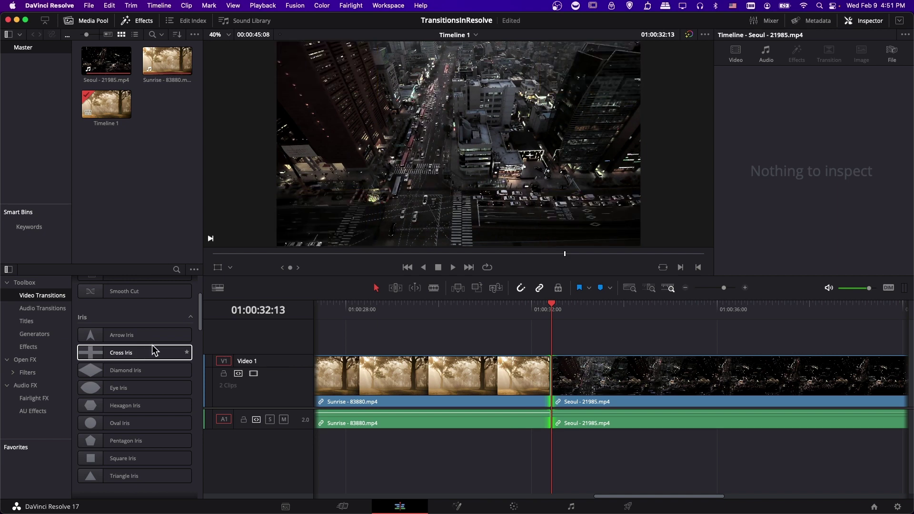
pyautogui.scroll(-2, 119, 373)
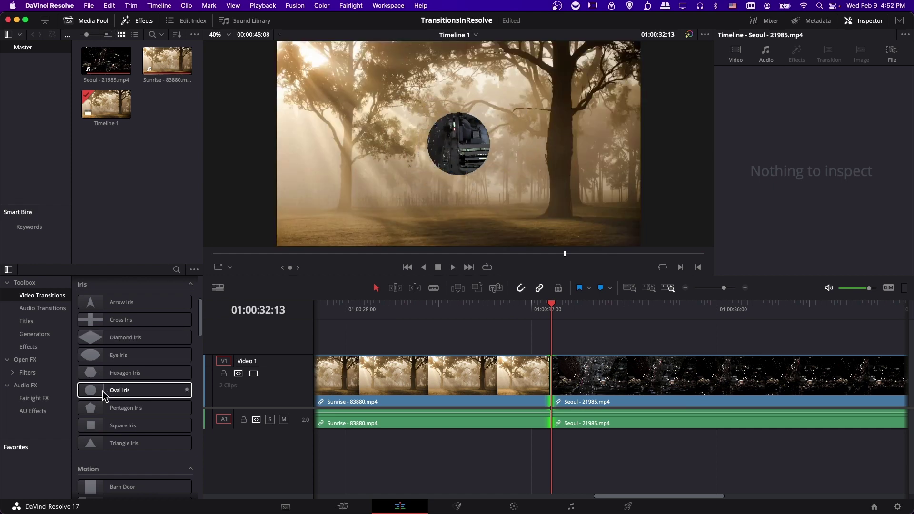
pyautogui.scroll(-4, 194, 394)
pyautogui.scroll(-6, 194, 395)
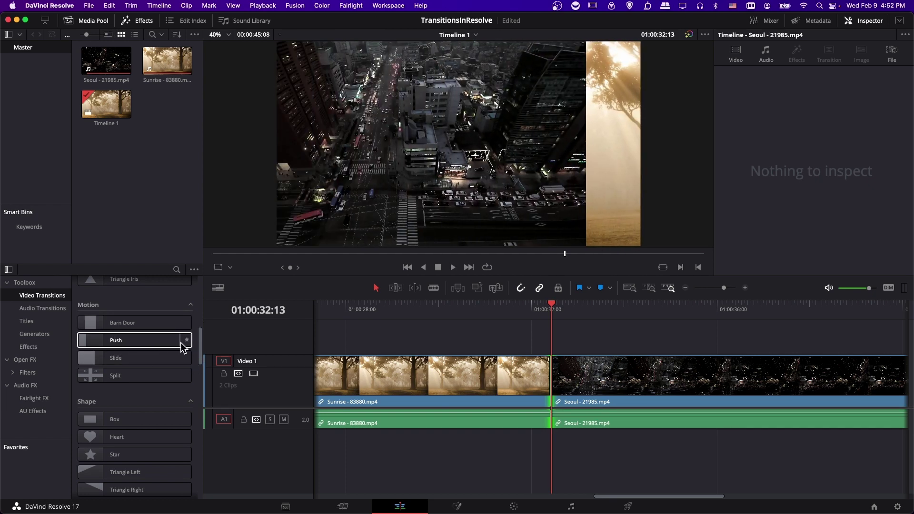
pyautogui.scroll(-4, 191, 343)
pyautogui.scroll(-5, 202, 337)
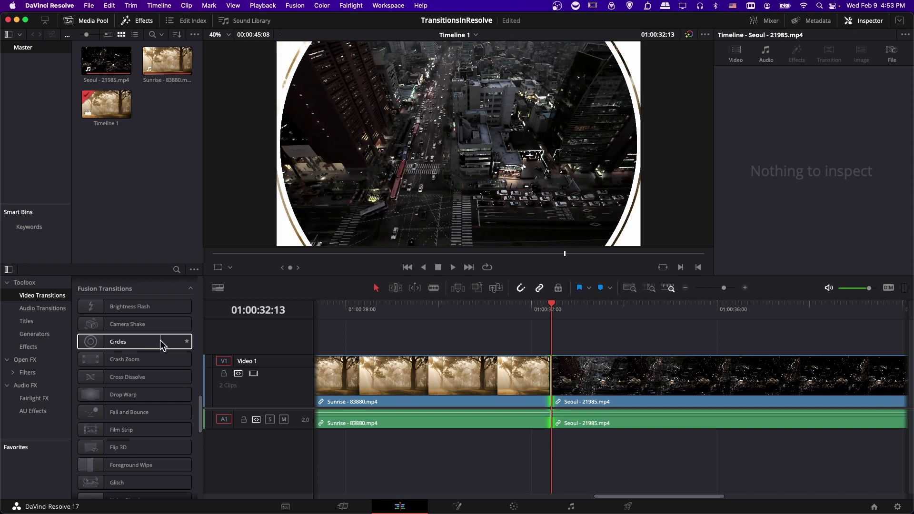
pyautogui.scroll(-3, 119, 432)
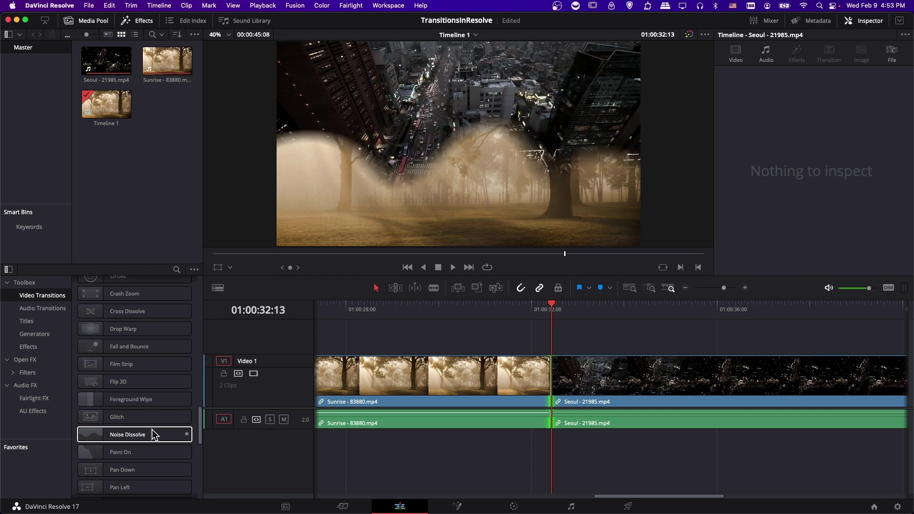
pyautogui.scroll(-2, 138, 422)
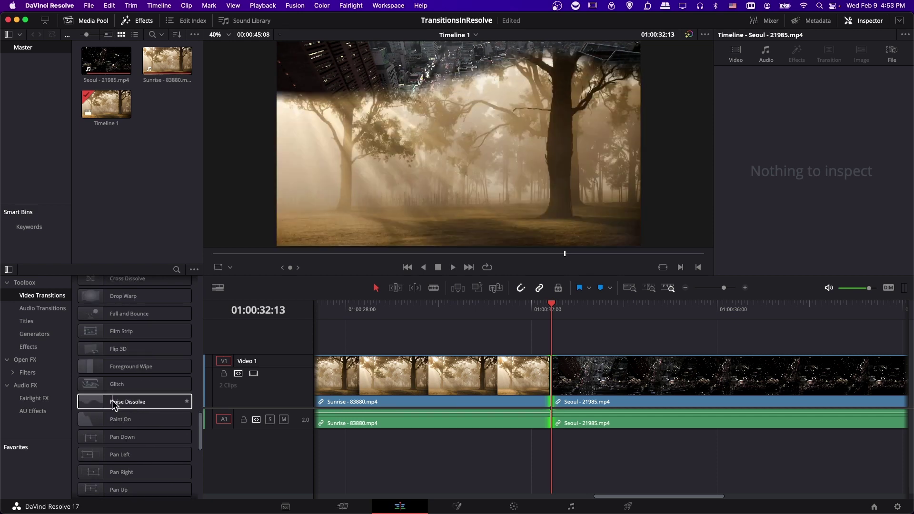
pyautogui.moveTo(112, 400); pyautogui.dragTo(557, 376)
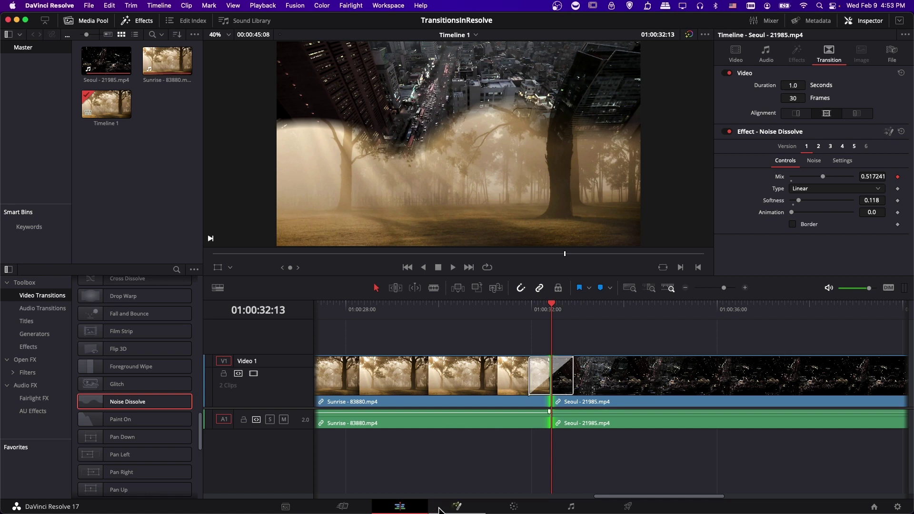
# Open the Noise Dissolve for editing on the Fusion page.
pyautogui.click(888, 133)
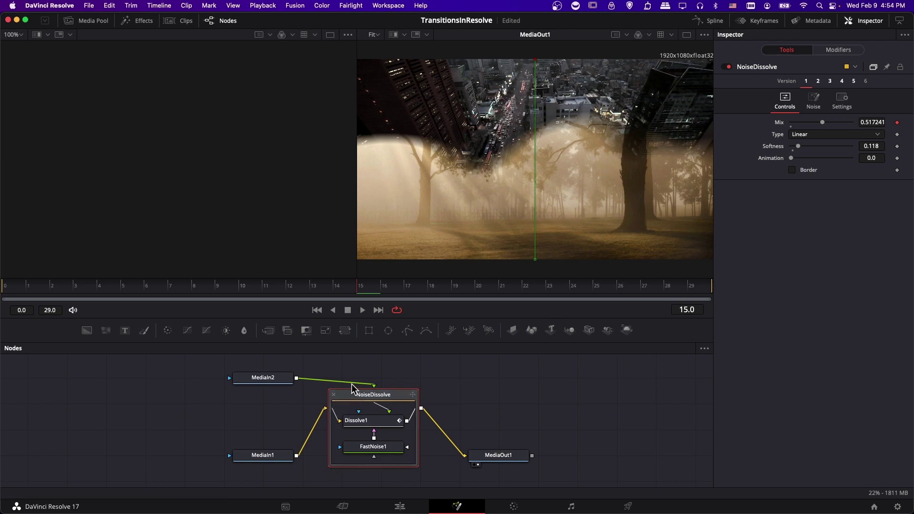
# Expand the NoiseDissolve group in the node graph to reveal its inner nodes.
pyautogui.click(333, 396)
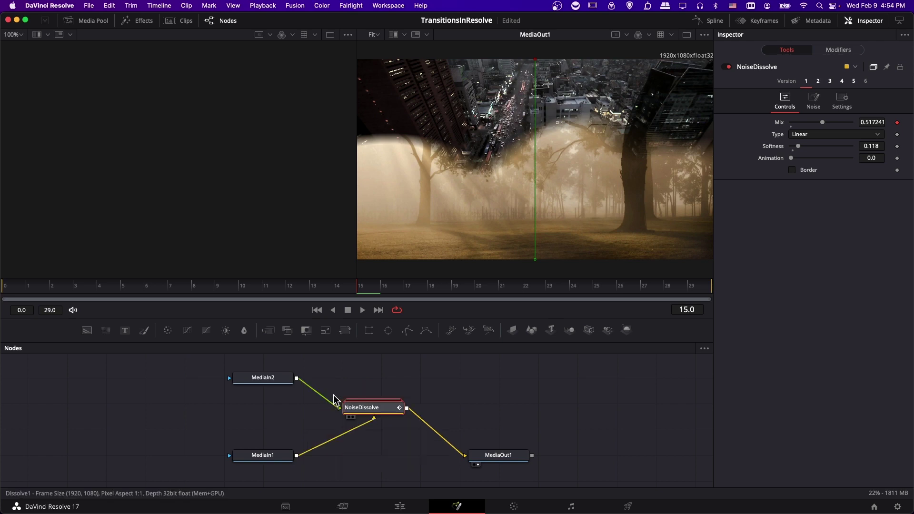
pyautogui.moveTo(374, 405)
pyautogui.mouseDown()
pyautogui.moveTo(379, 410)
pyautogui.moveTo(360, 404)
pyautogui.mouseUp()
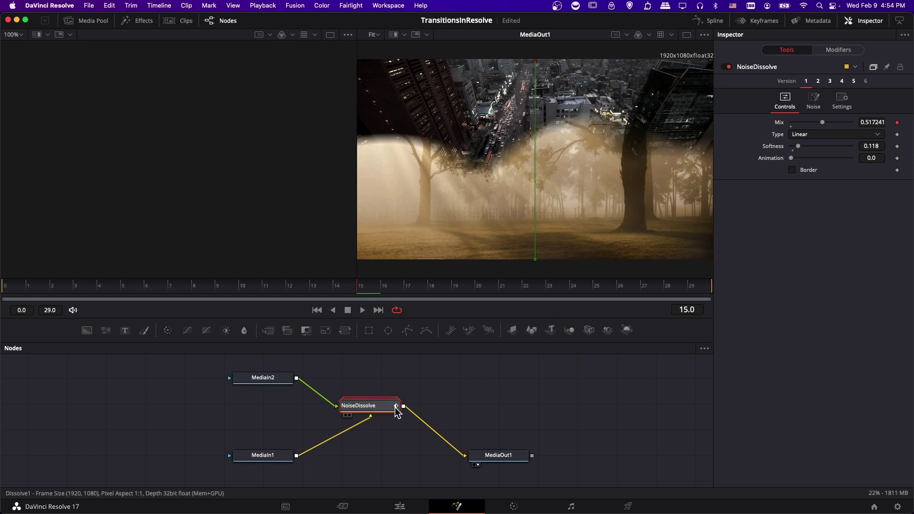
pyautogui.doubleClick(380, 408)
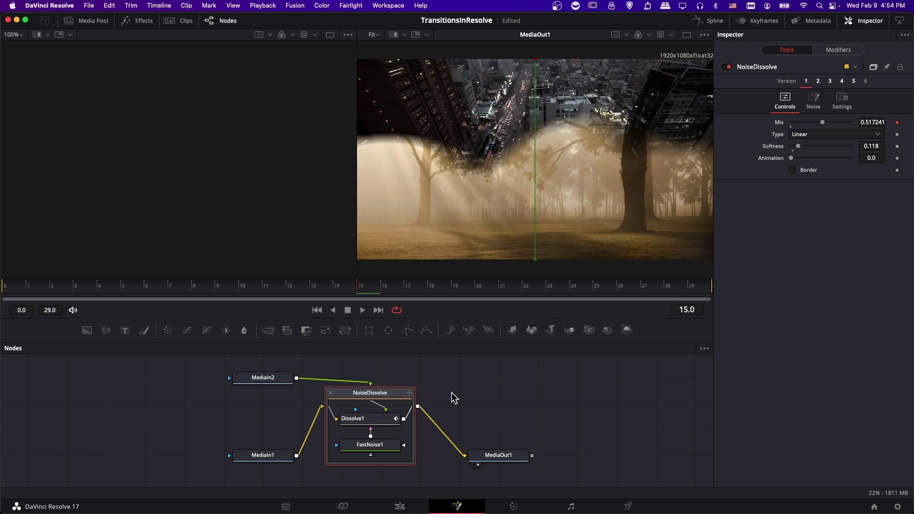
# Inspect the FastNoise1 and Dissolve1 node settings, then nudge the group right.
pyautogui.click(357, 445)
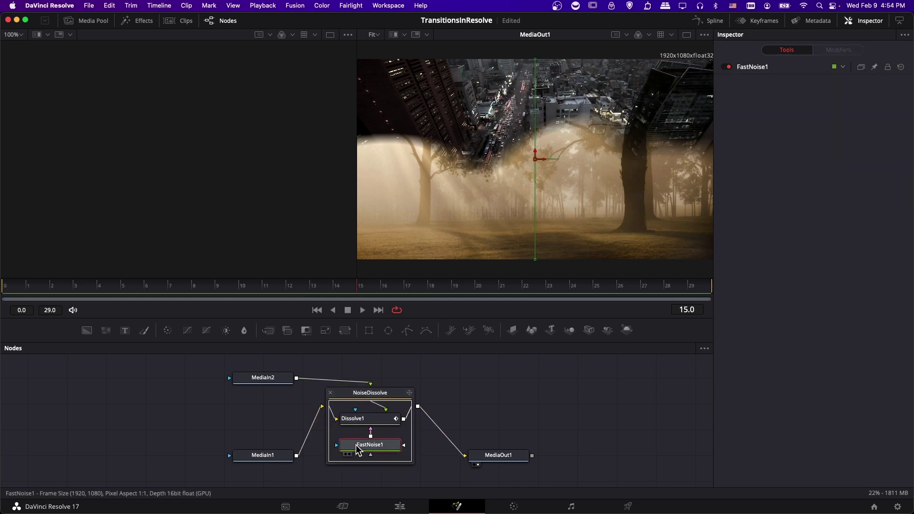
pyautogui.click(749, 67)
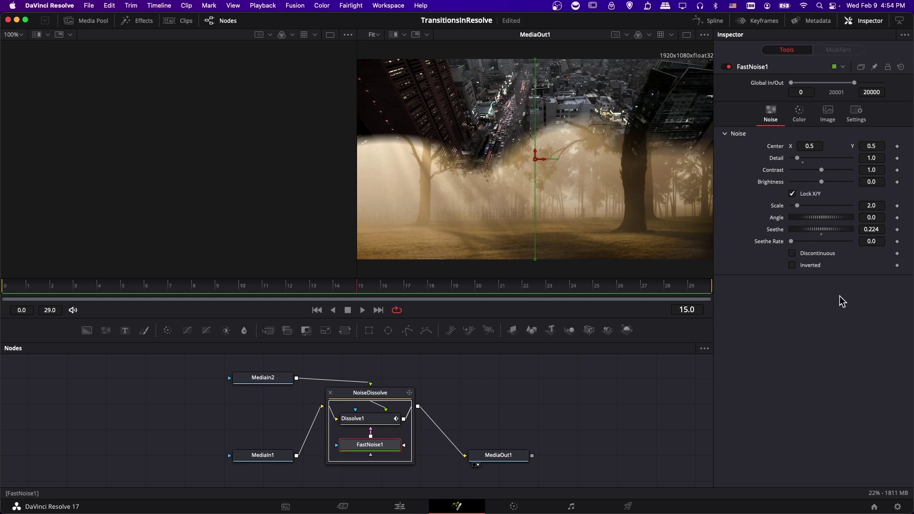
pyautogui.click(364, 421)
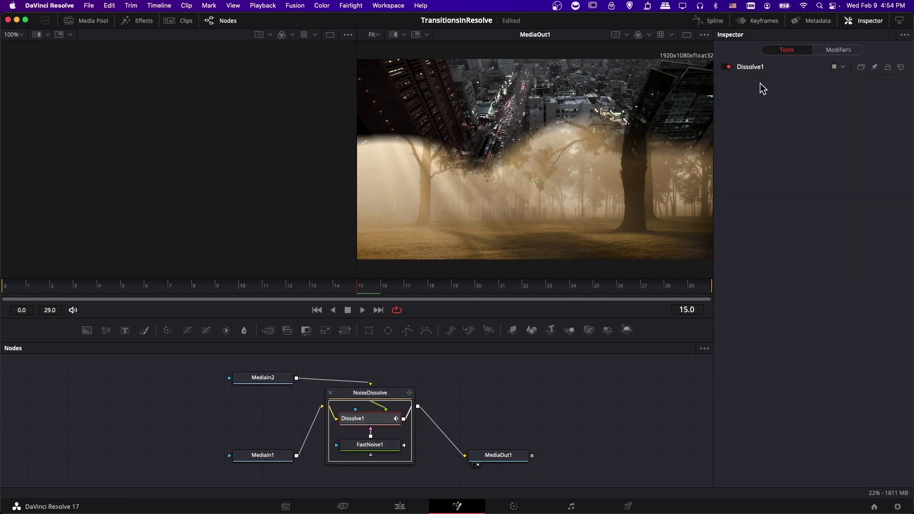
pyautogui.click(762, 69)
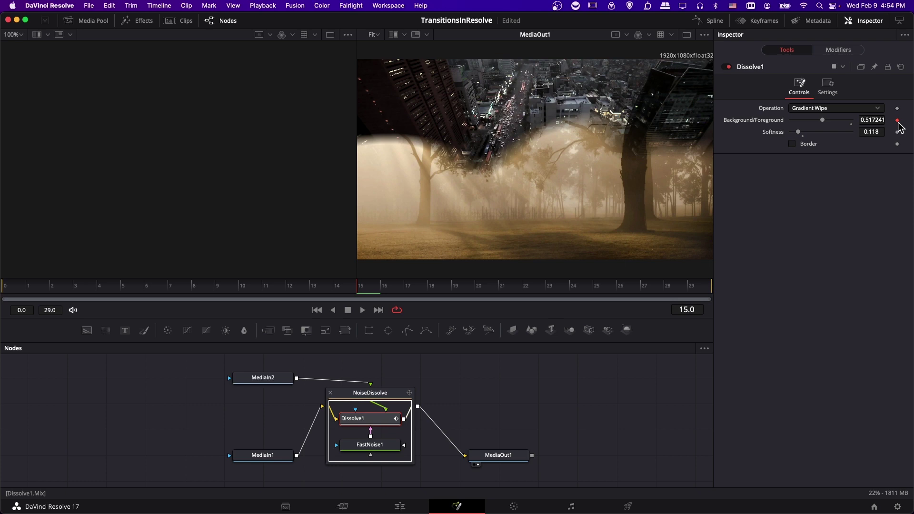
pyautogui.moveTo(380, 393); pyautogui.dragTo(386, 394)
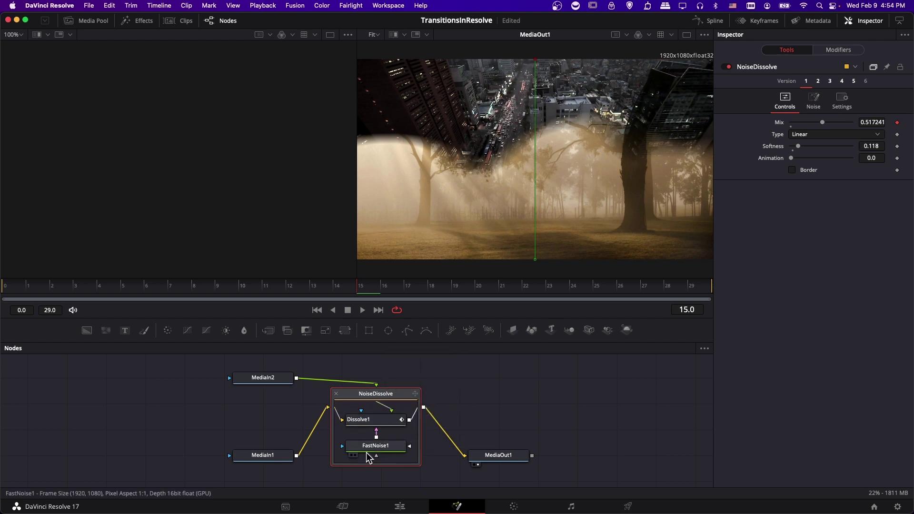
# Set FastNoise1's Scale to 8.5 and play the noise dissolve from frame 0.
pyautogui.click(382, 448)
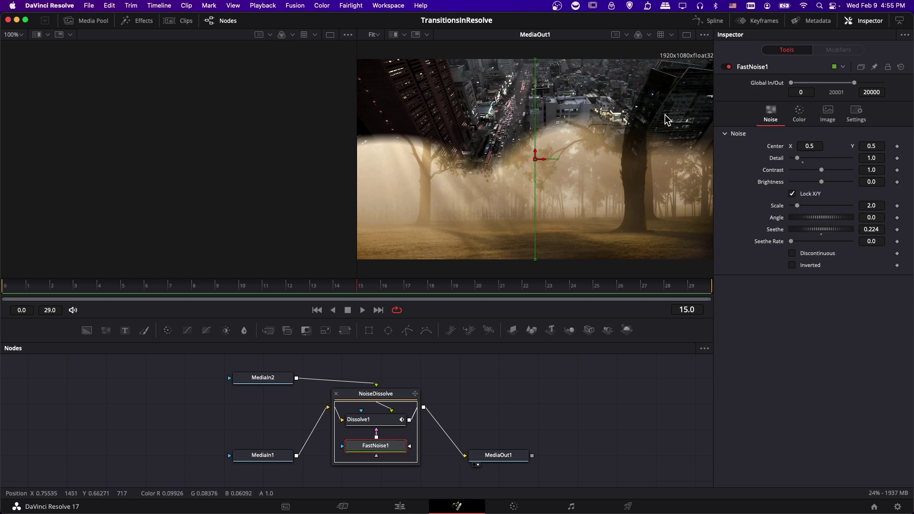
pyautogui.moveTo(798, 206); pyautogui.dragTo(816, 207)
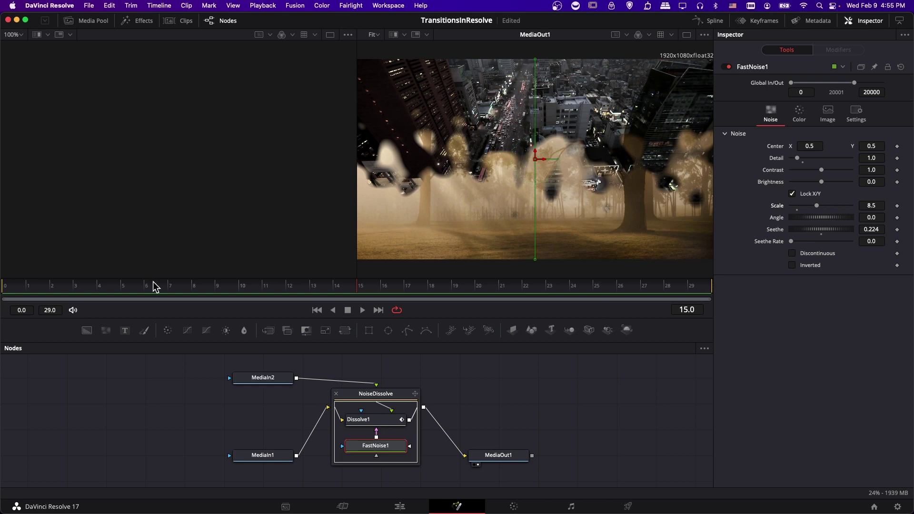
pyautogui.click(112, 289)
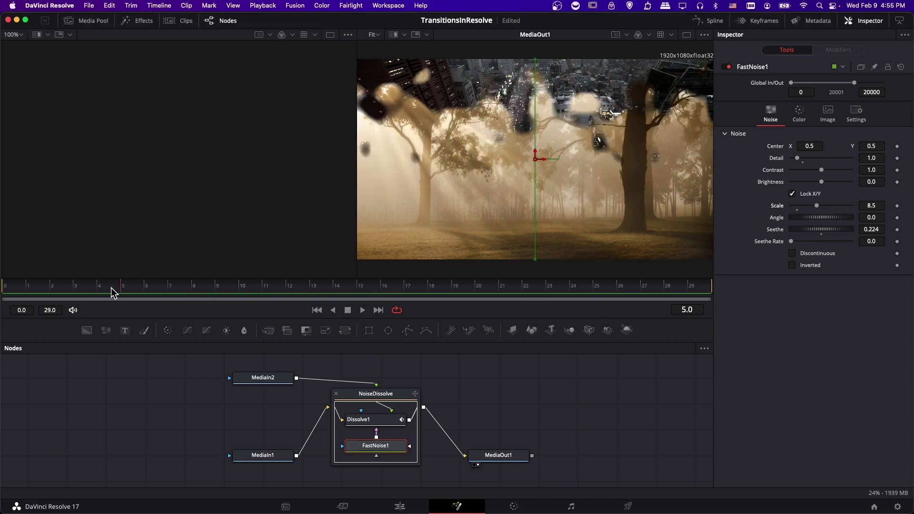
pyautogui.moveTo(112, 288); pyautogui.dragTo(7, 290)
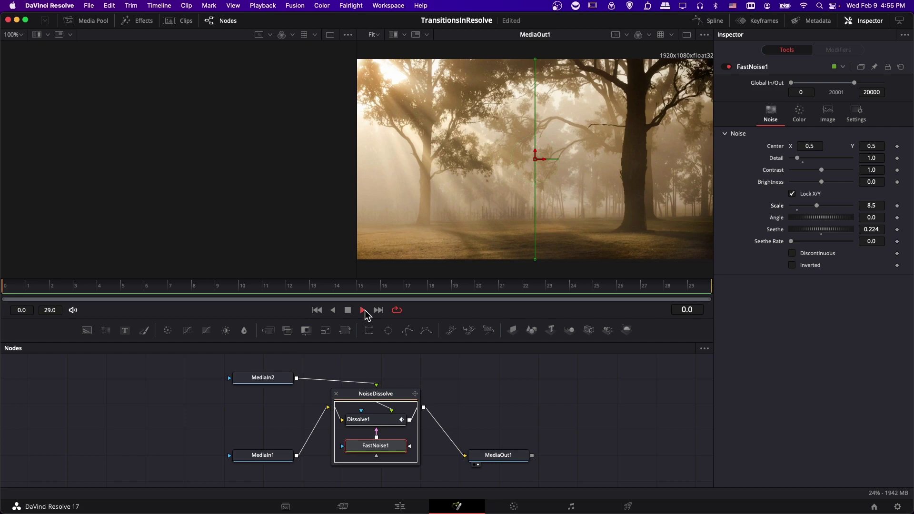
pyautogui.click(363, 309)
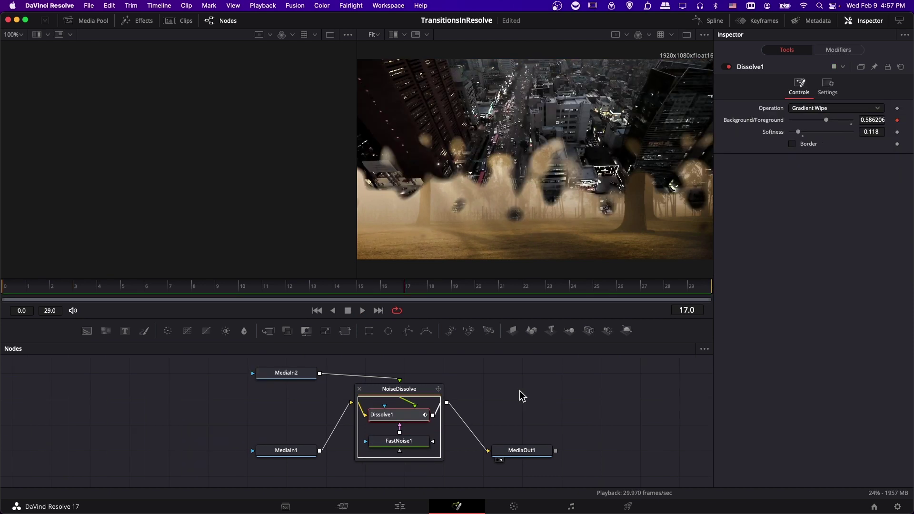
pyautogui.click(402, 506)
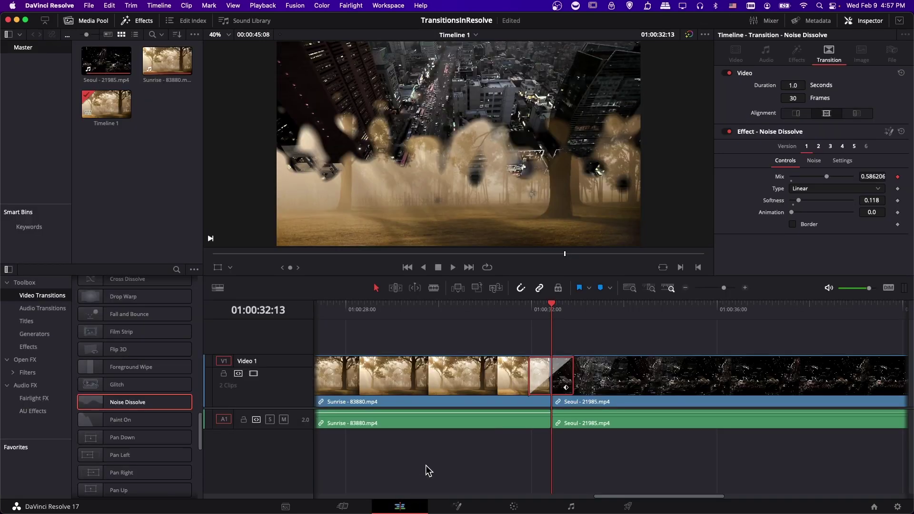
# Select the Noise Dissolve on the Sunrise–Seoul cut and delete it.
pyautogui.scroll(-1, 143, 357)
pyautogui.click(581, 332)
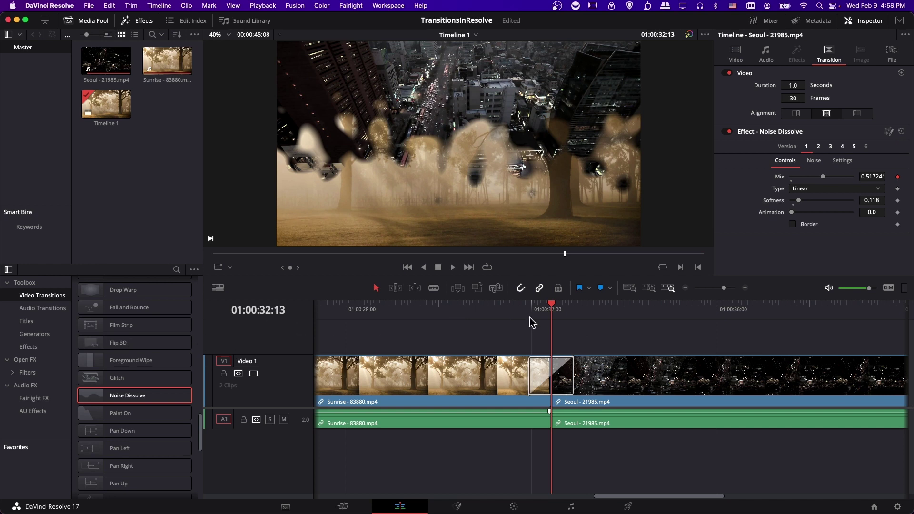
pyautogui.click(560, 370)
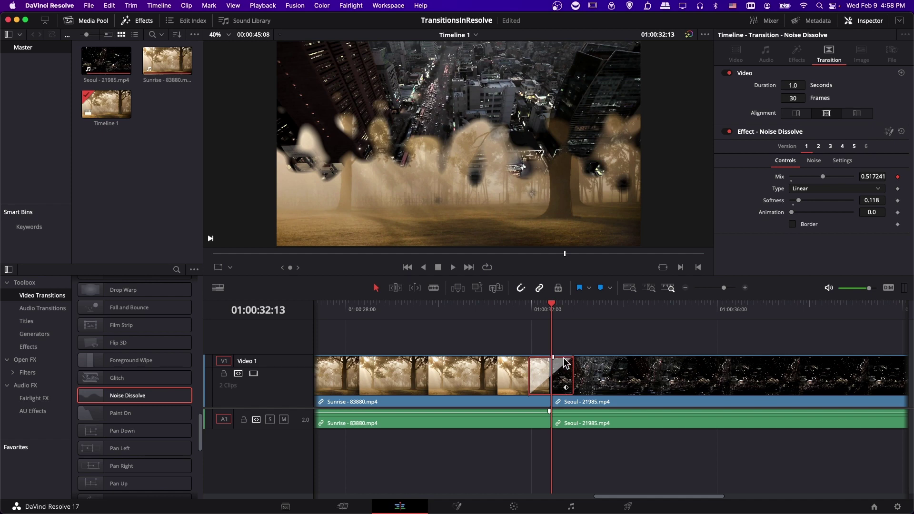
pyautogui.press('Delete')
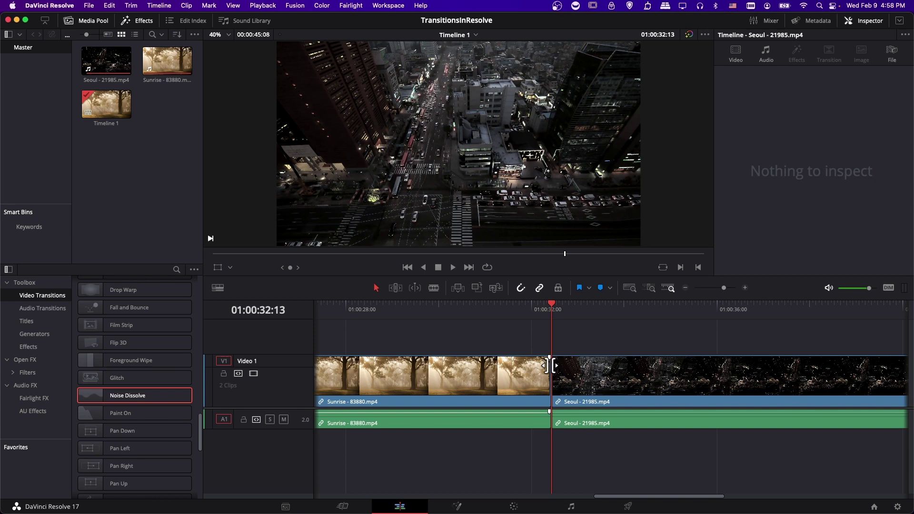
# Add a 30-frame Cross Dissolve at the Sunrise–Seoul cut and play it back.
pyautogui.rightClick(550, 367)
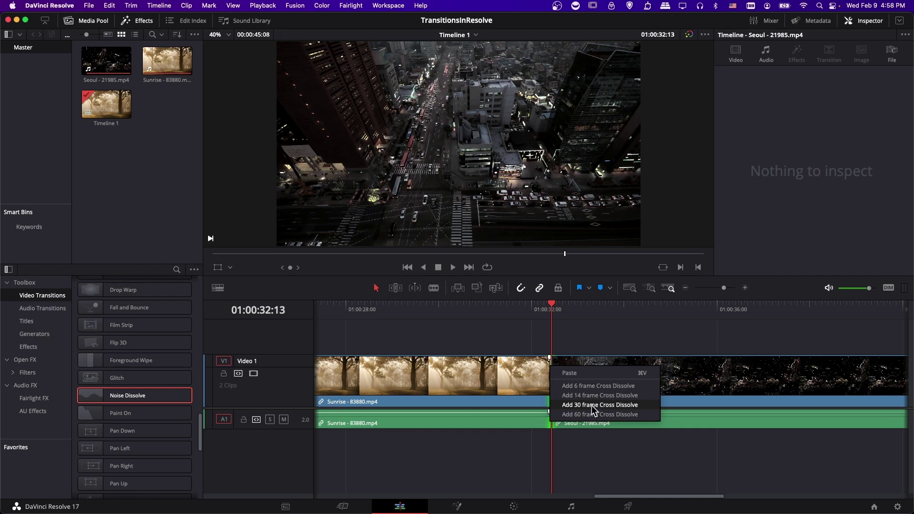
pyautogui.click(595, 410)
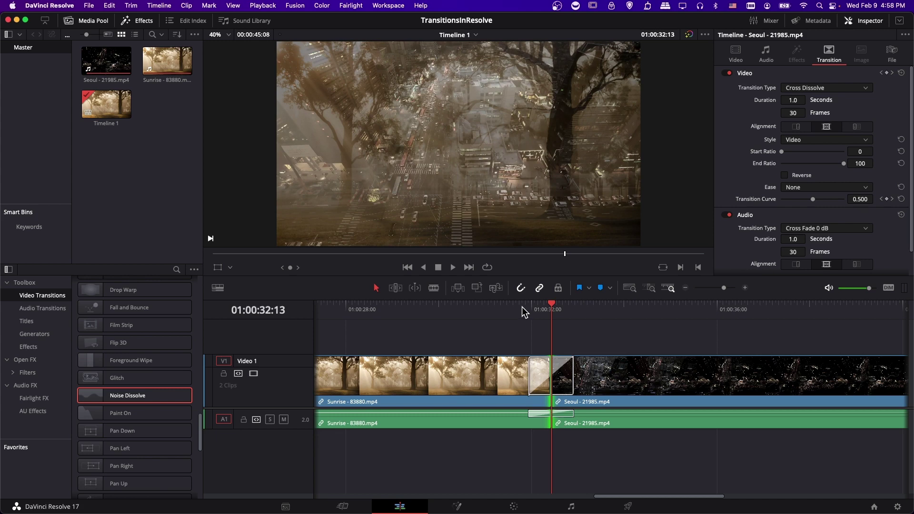
pyautogui.moveTo(521, 314); pyautogui.dragTo(512, 309)
pyautogui.click(453, 267)
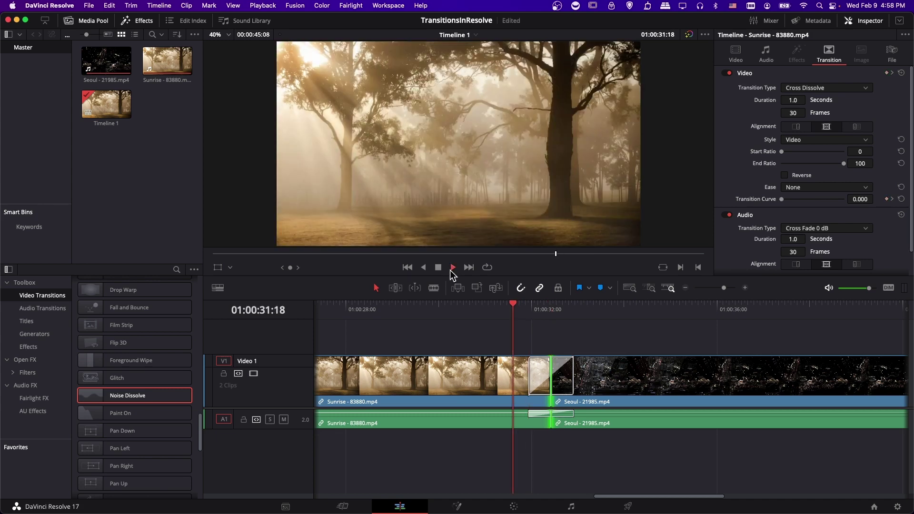
pyautogui.click(438, 267)
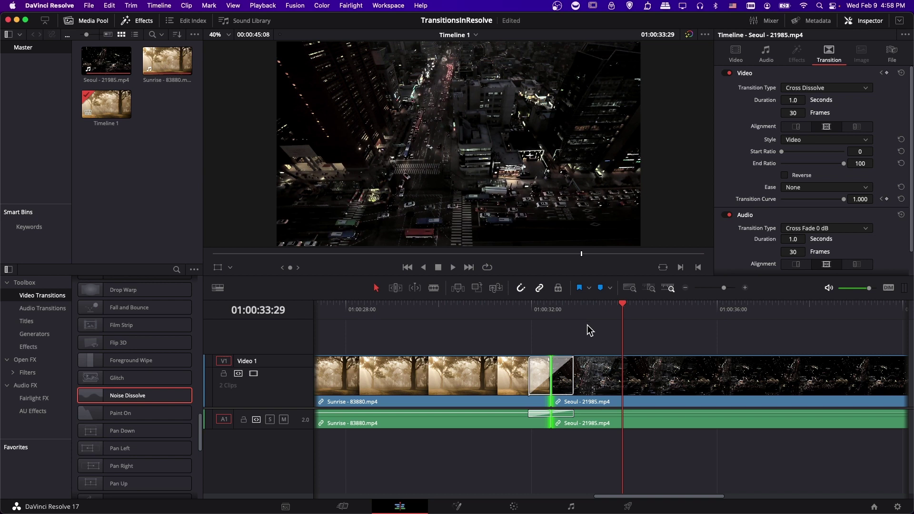
# Delete the dissolve and, in Trim mode, extend Sunrise so the edit point moves 13 frames later.
pyautogui.click(559, 364)
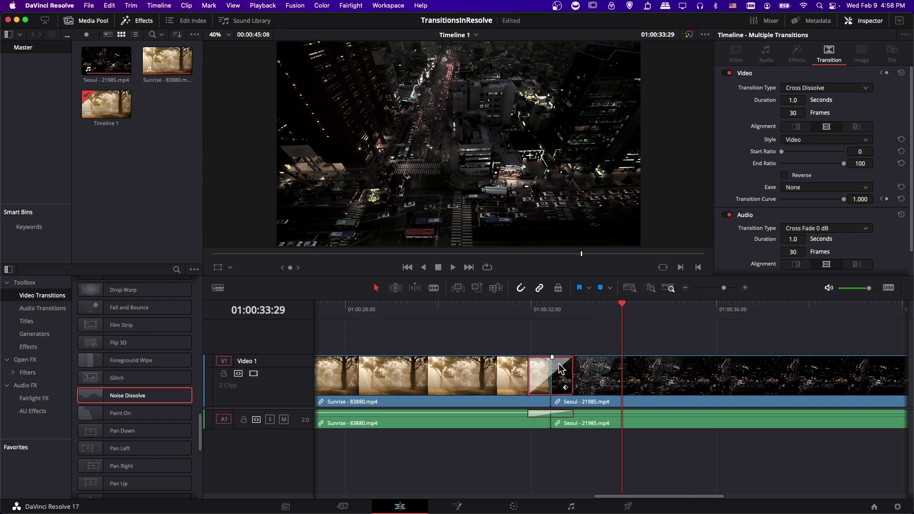
pyautogui.press('Delete')
pyautogui.press('t')
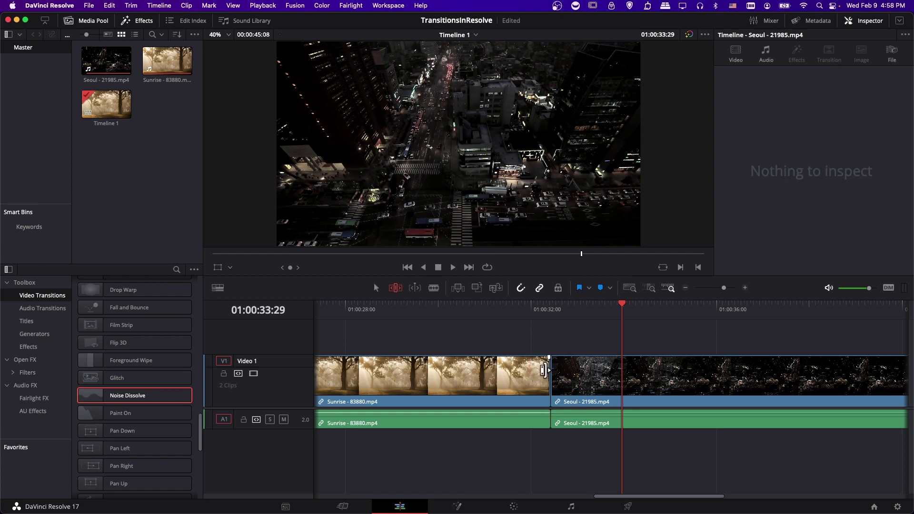
pyautogui.moveTo(543, 371); pyautogui.dragTo(614, 370)
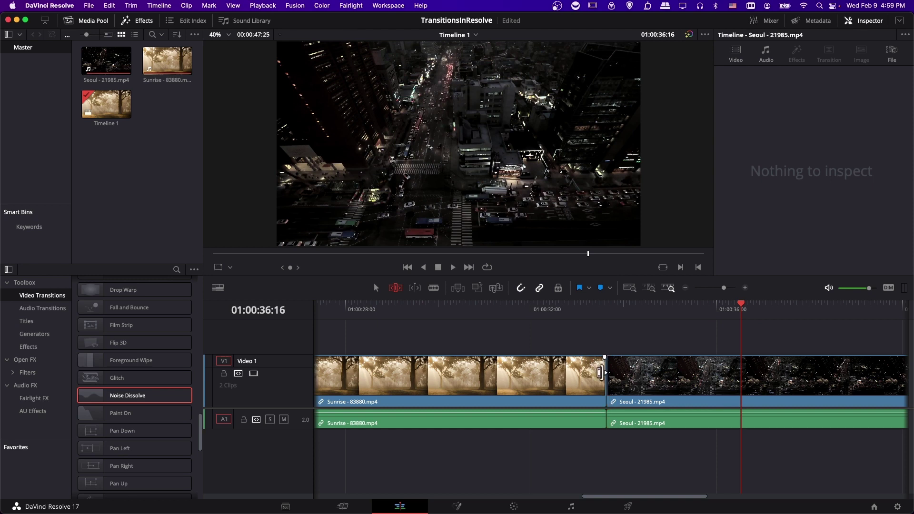
# Add a 30-frame Cross Dissolve at the moved edit point, trimming the clips to fit it.
pyautogui.rightClick(606, 356)
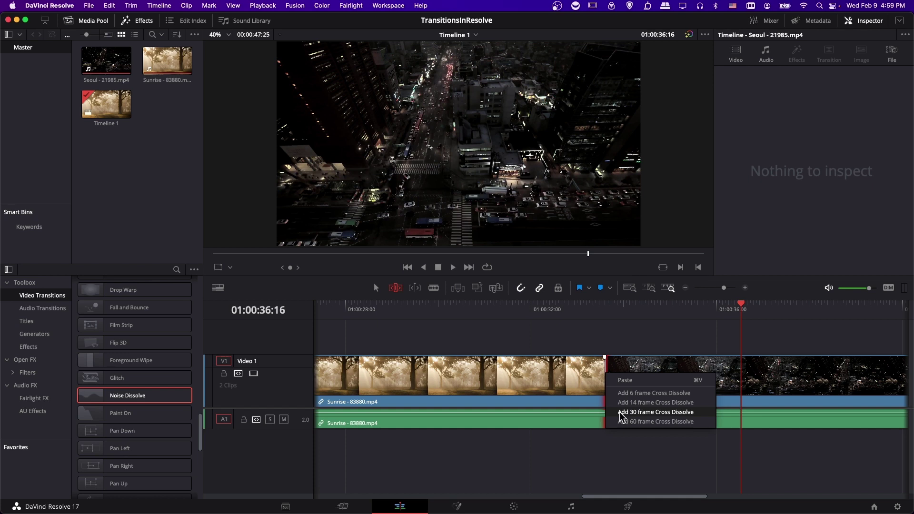
pyautogui.click(621, 412)
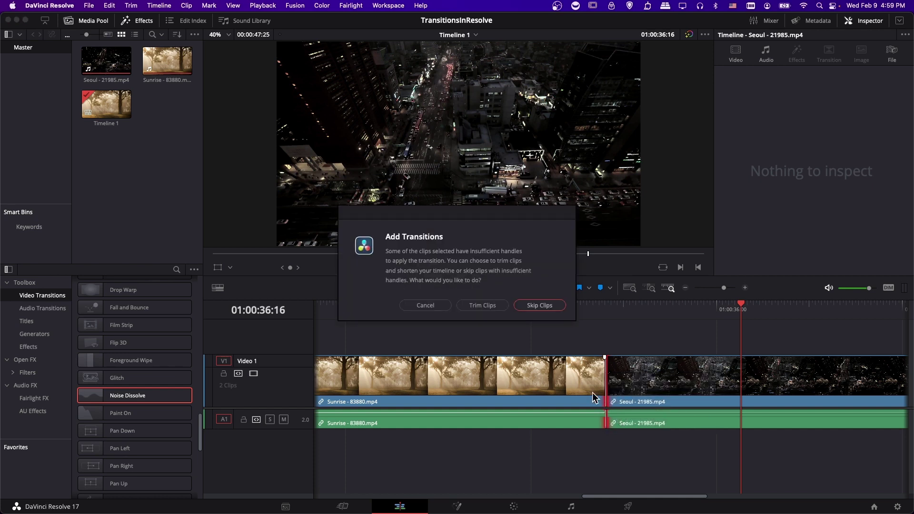
pyautogui.click(495, 308)
pyautogui.click(495, 308)
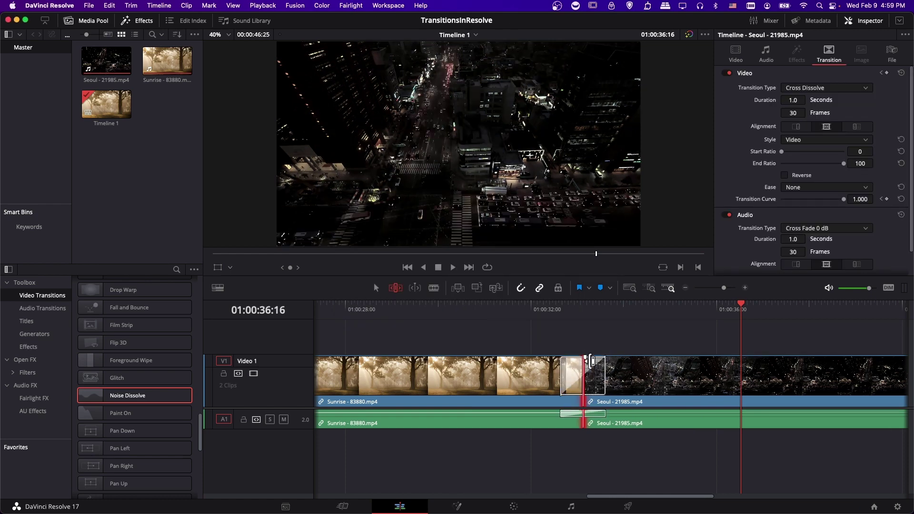
# Return to normal selection mode and play through the Sunrise–Seoul transition.
pyautogui.press('a')
pyautogui.hscroll(1, 578, 362)
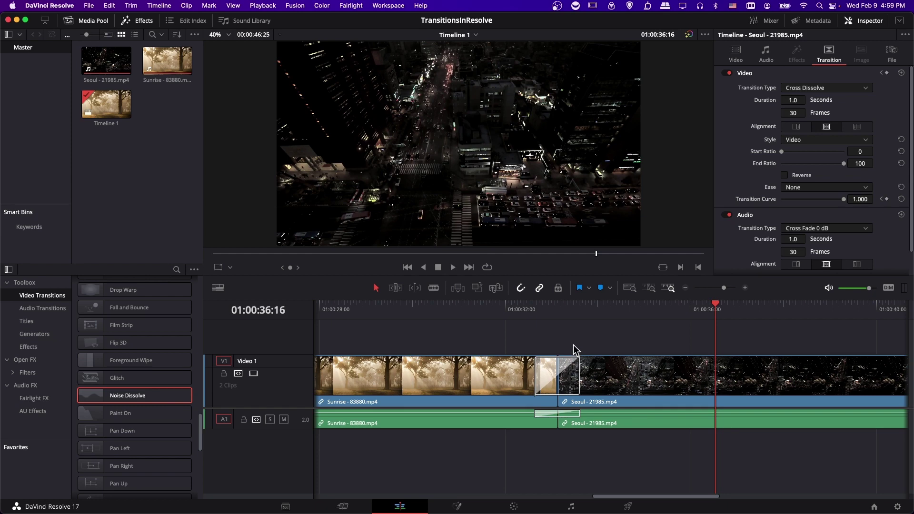
pyautogui.click(531, 313)
pyautogui.press('space')
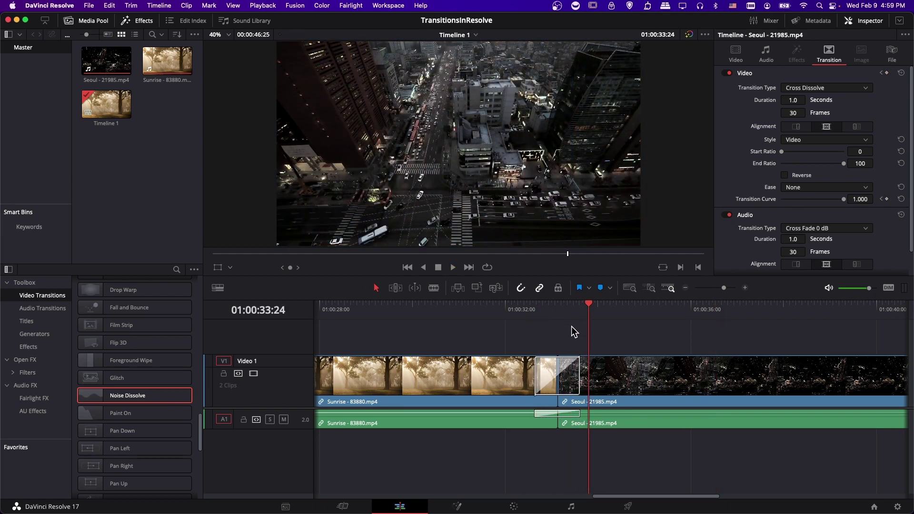
# Delete the video Cross Dissolve and linked audio Cross Fade, then select the Seoul clip.
pyautogui.scroll(2, 569, 412)
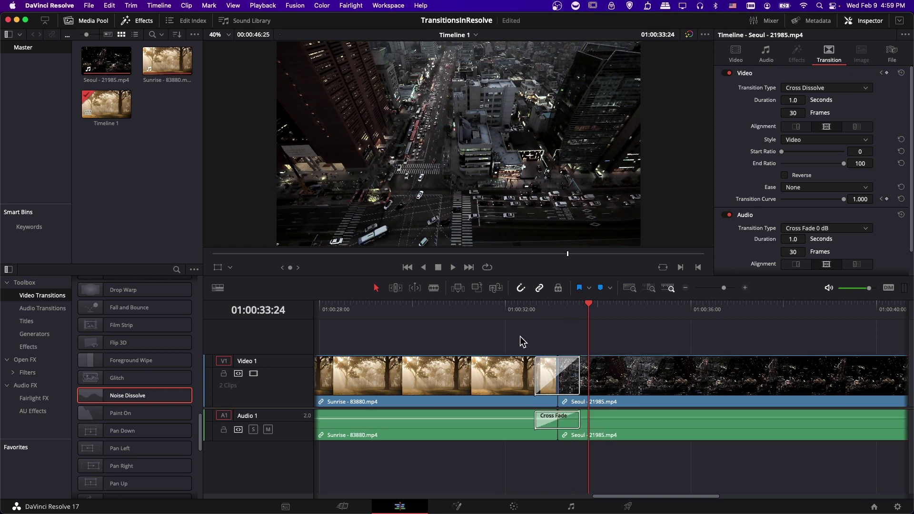
pyautogui.click(547, 373)
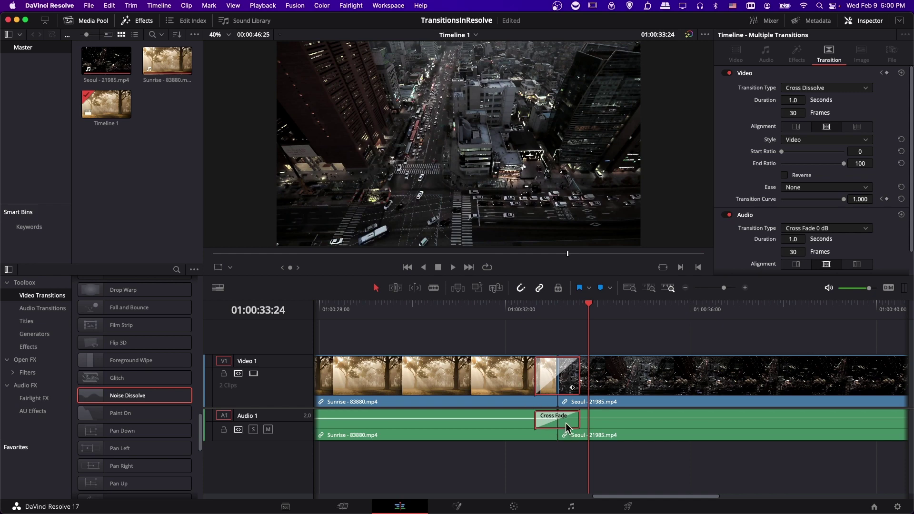
pyautogui.press('Delete')
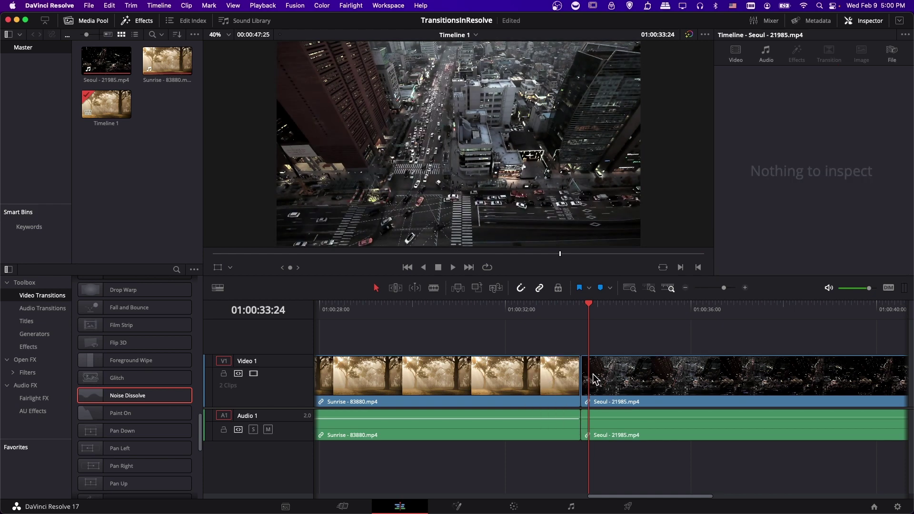
pyautogui.click(594, 381)
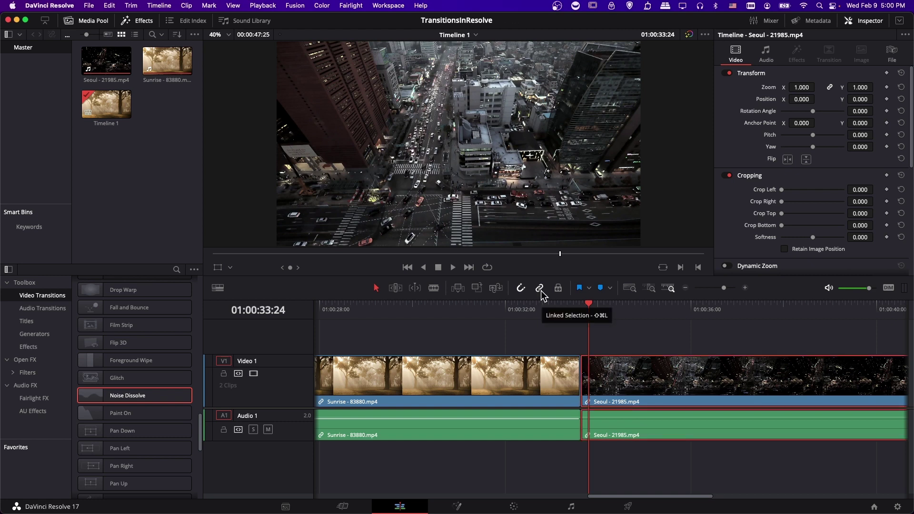
# Add a 30-frame Cross Dissolve at the Sunrise–Seoul edit point and confirm it.
pyautogui.click(581, 367)
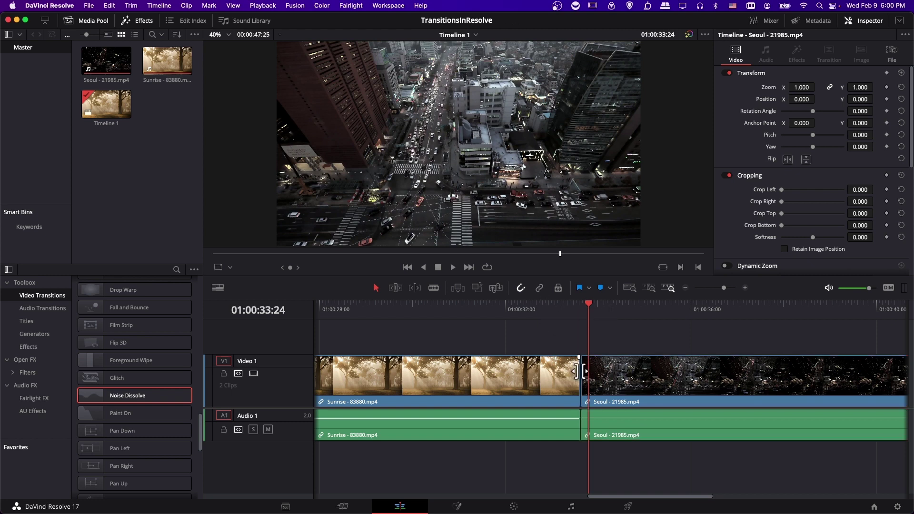
pyautogui.rightClick(581, 374)
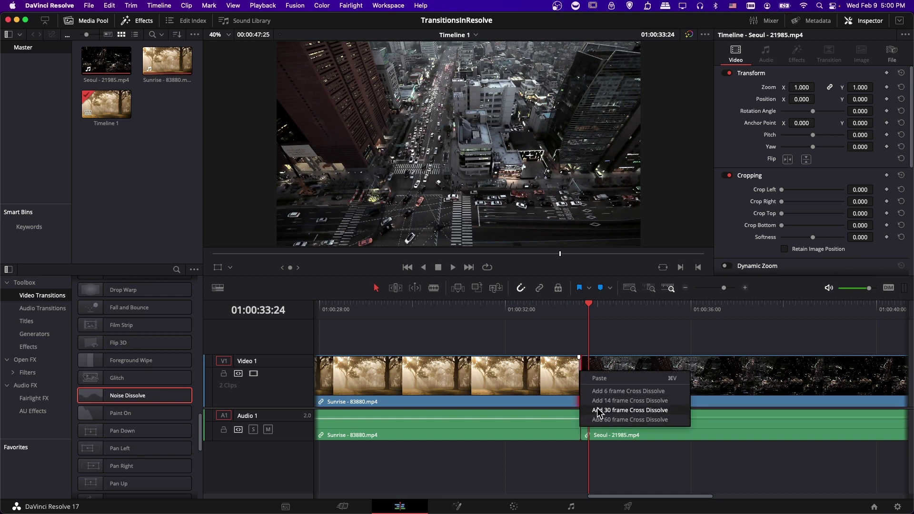
pyautogui.click(603, 410)
pyautogui.click(488, 309)
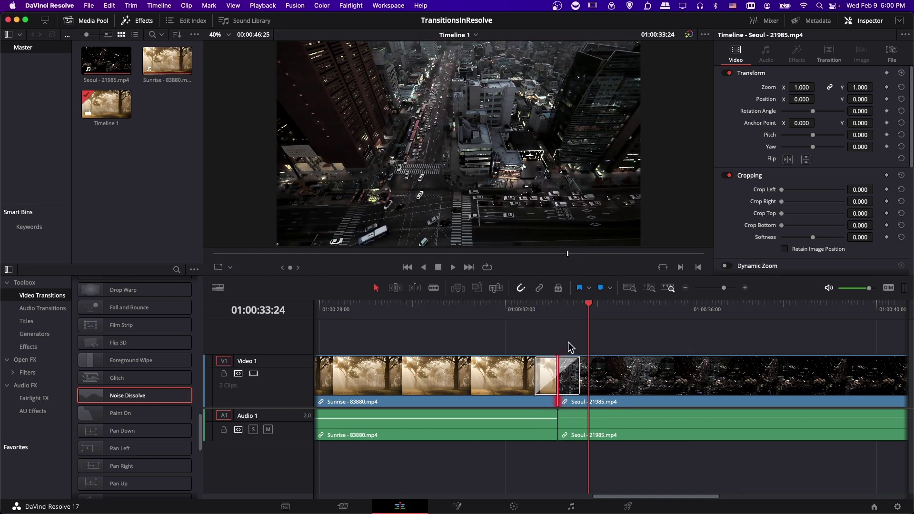
# Add an audio cross fade with Ctrl+T, then delete it so audio stays a hard cut.
pyautogui.hotkey('ctrl', 't')
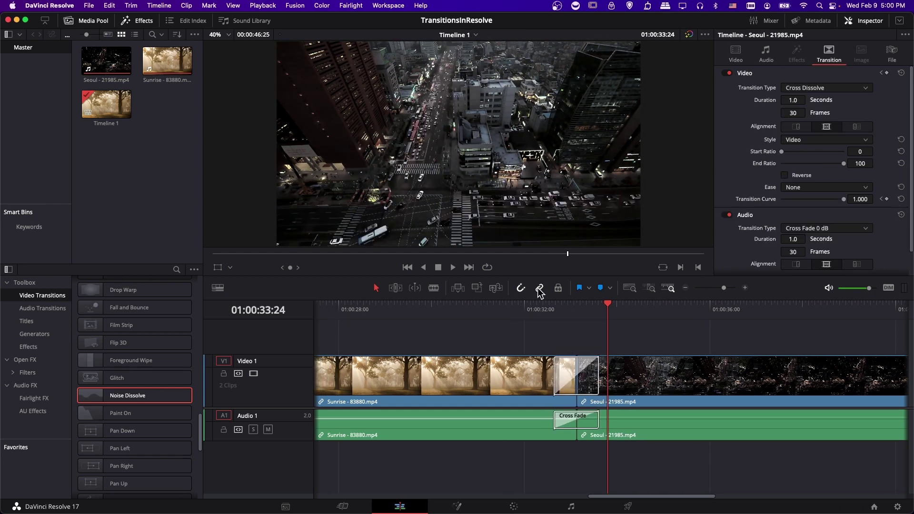
pyautogui.click(587, 413)
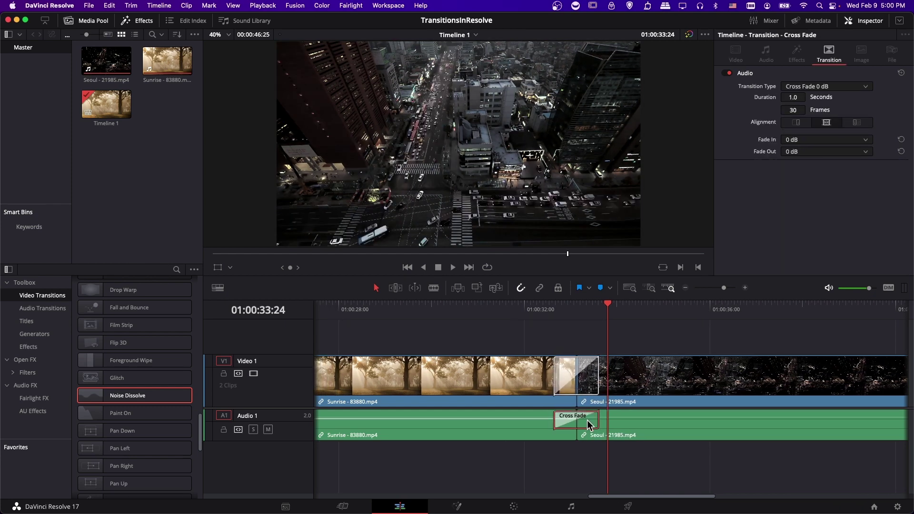
pyautogui.press('Delete')
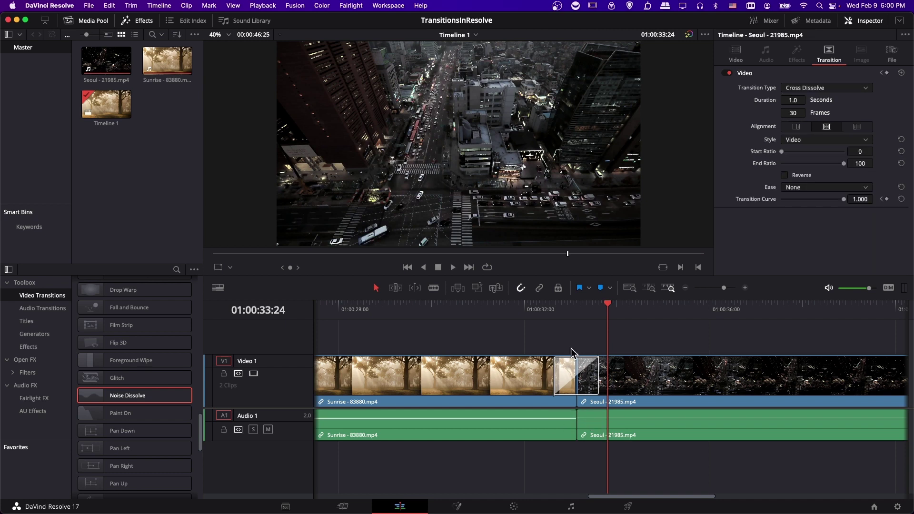
# Delete the video Cross Dissolve and trim the end of Sunrise at the cut.
pyautogui.click(585, 364)
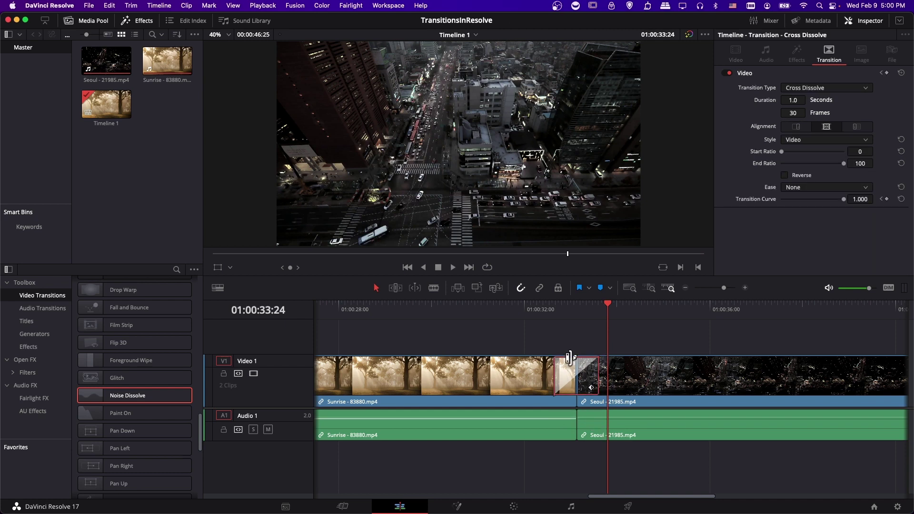
pyautogui.press('Delete')
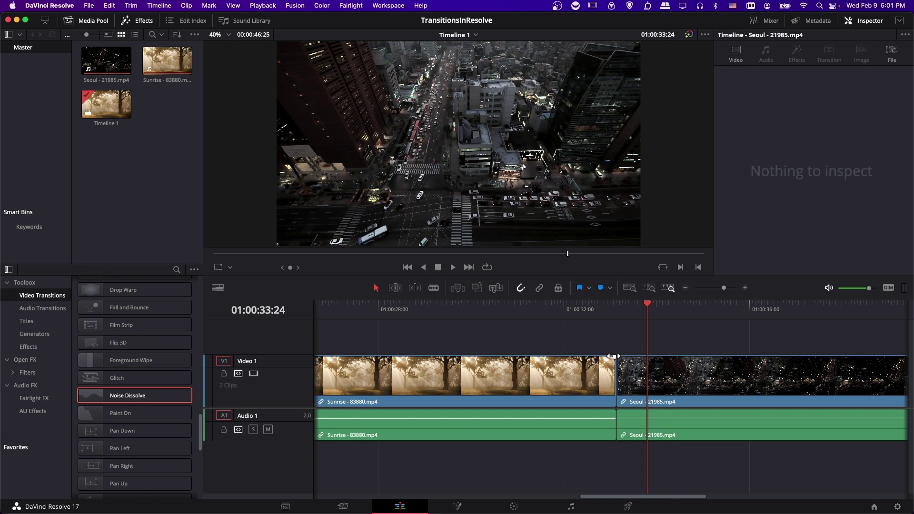
pyautogui.moveTo(614, 356); pyautogui.dragTo(595, 354)
# Play back from just before the Sunrise–Seoul cut to check it.
pyautogui.click(592, 313)
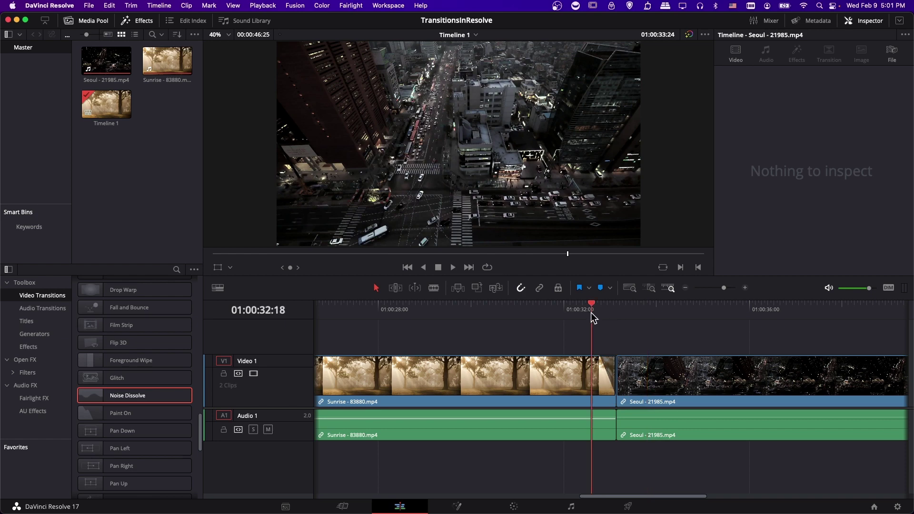
pyautogui.press('space')
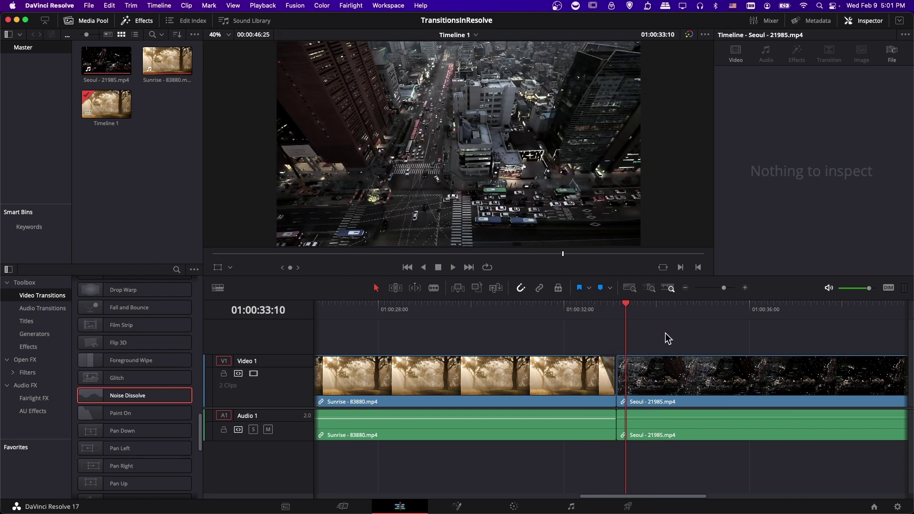
pyautogui.hscroll(3, 585, 350)
pyautogui.click(574, 313)
# Give Sunrise a 10-frame fade-in and preview the opening.
pyautogui.moveTo(662, 496); pyautogui.dragTo(357, 479)
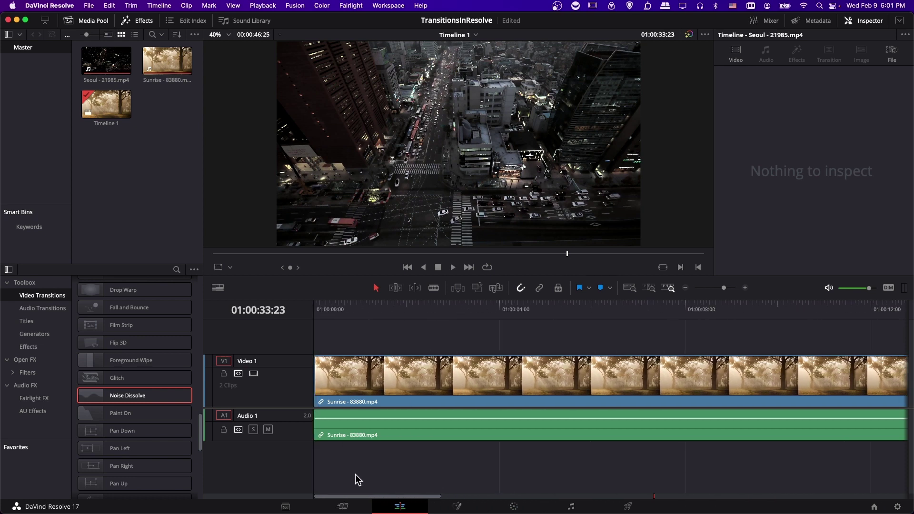
pyautogui.moveTo(315, 357); pyautogui.dragTo(331, 358)
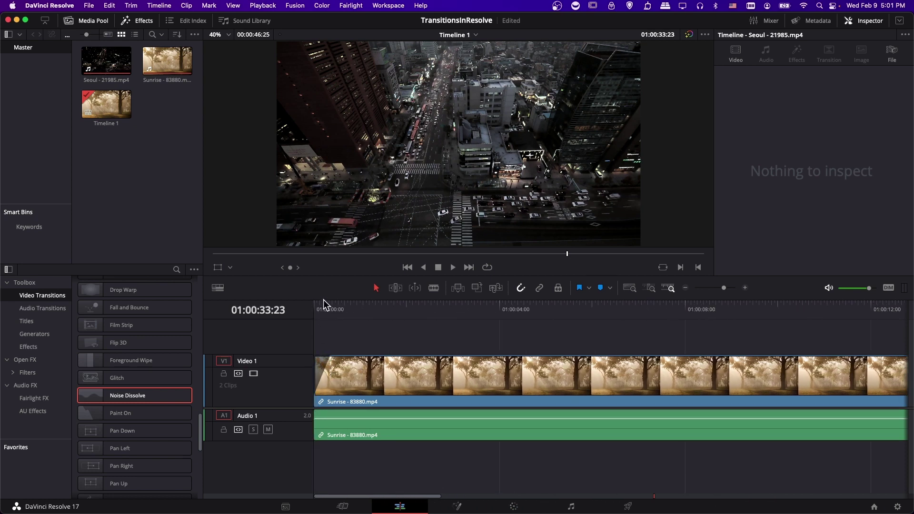
pyautogui.click(316, 307)
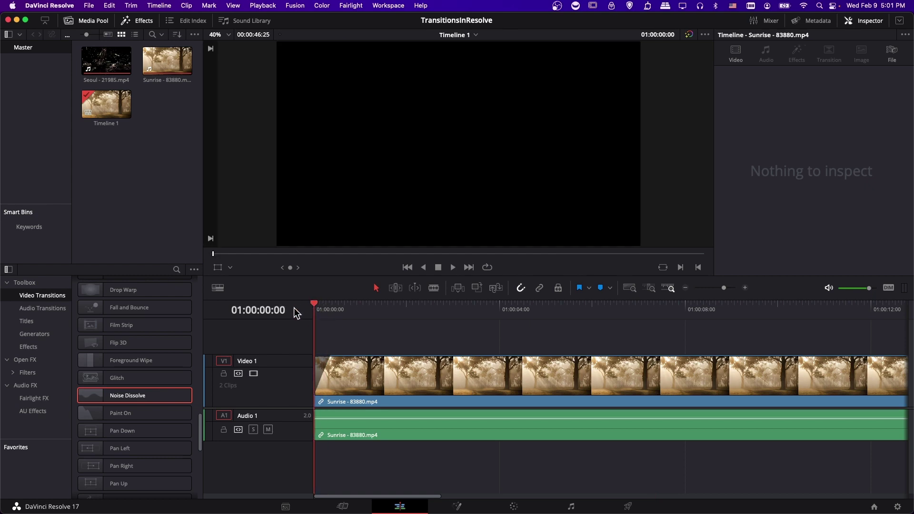
pyautogui.press('space')
pyautogui.press('space')
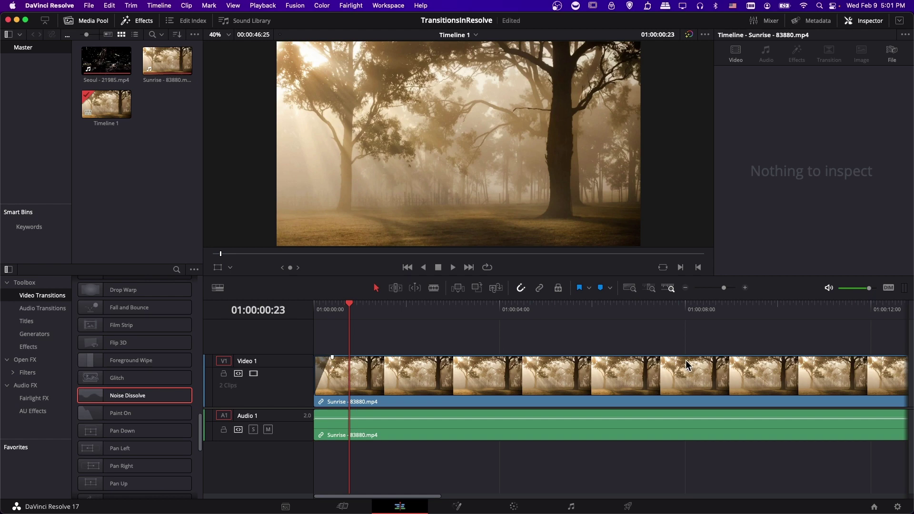
# Give Seoul a 10-frame fade-out and preview the ending.
pyautogui.click(698, 254)
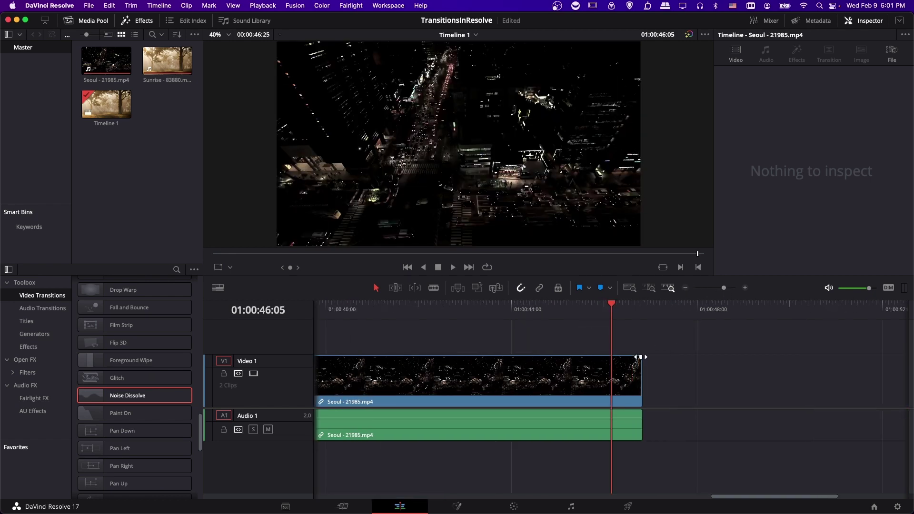
pyautogui.moveTo(638, 357); pyautogui.dragTo(625, 357)
pyautogui.press('space')
# Return to the Sunrise–Seoul edit point and select both clips around it.
pyautogui.hscroll(-5, 614, 335)
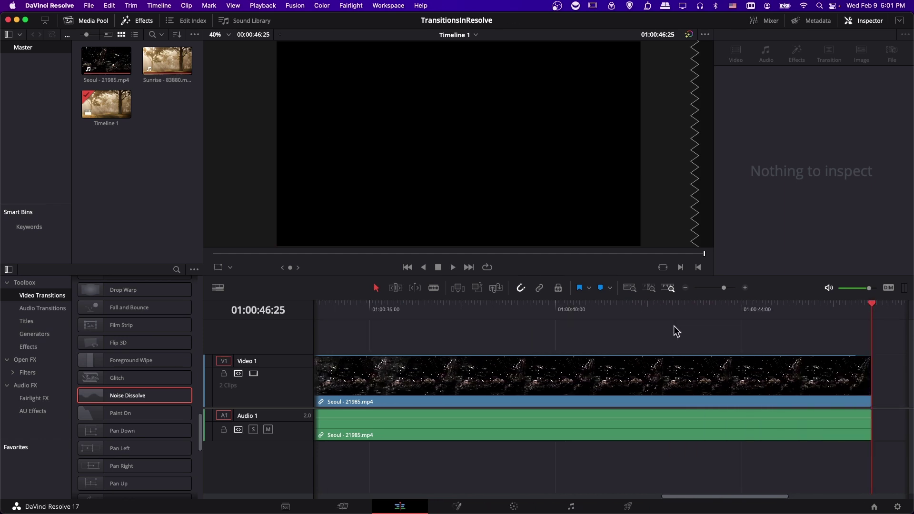
pyautogui.press('Up')
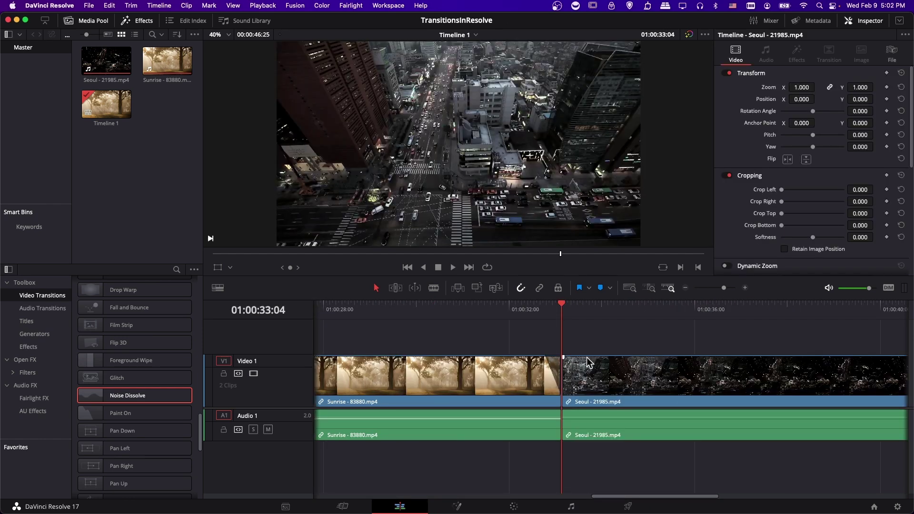
pyautogui.moveTo(510, 349); pyautogui.dragTo(589, 346)
# Move both clips up to Video 2 and place a Solid Color generator on Video 1 under the cut.
pyautogui.click(583, 372)
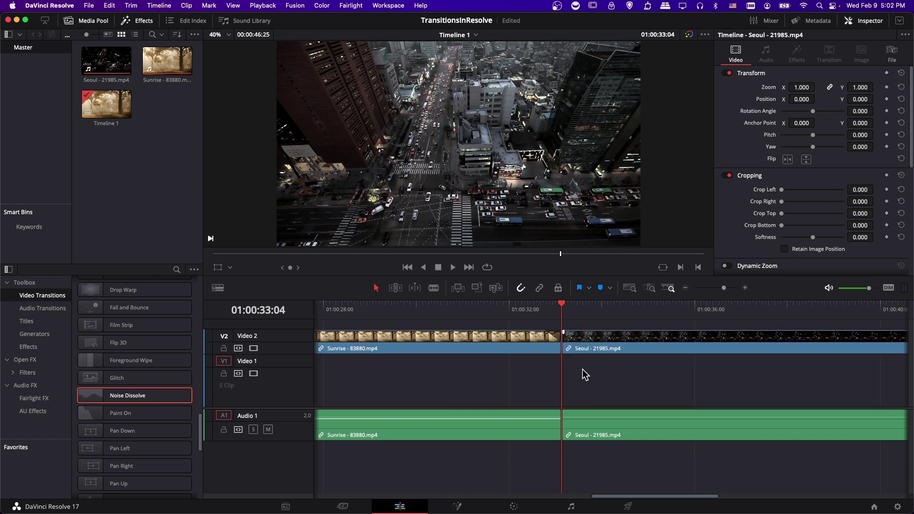
pyautogui.click(40, 346)
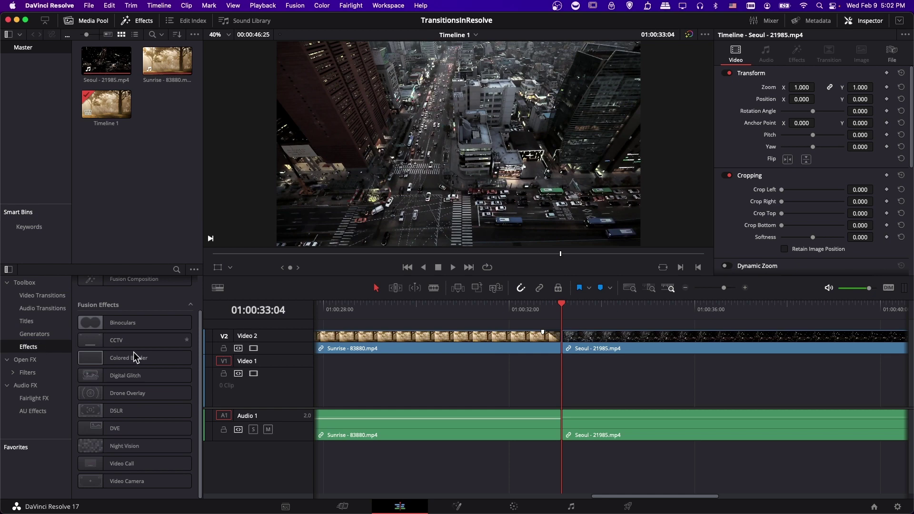
pyautogui.click(41, 334)
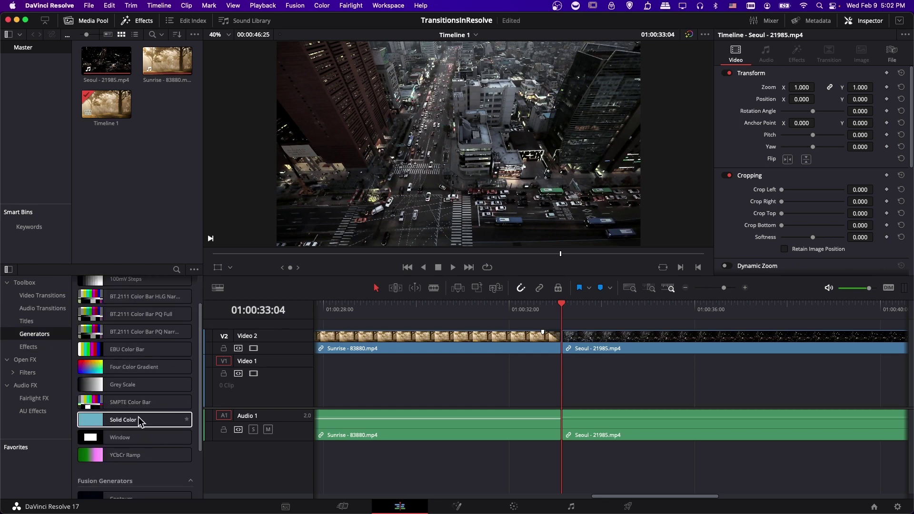
pyautogui.moveTo(141, 421); pyautogui.dragTo(482, 392)
# Set the Solid Color generator to dark red and preview it from 01:00:32:16.
pyautogui.click(564, 390)
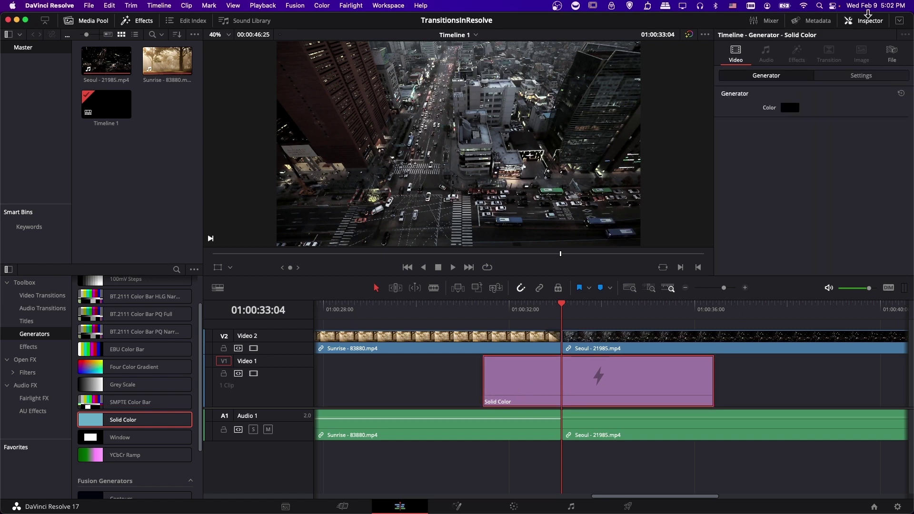
pyautogui.click(793, 107)
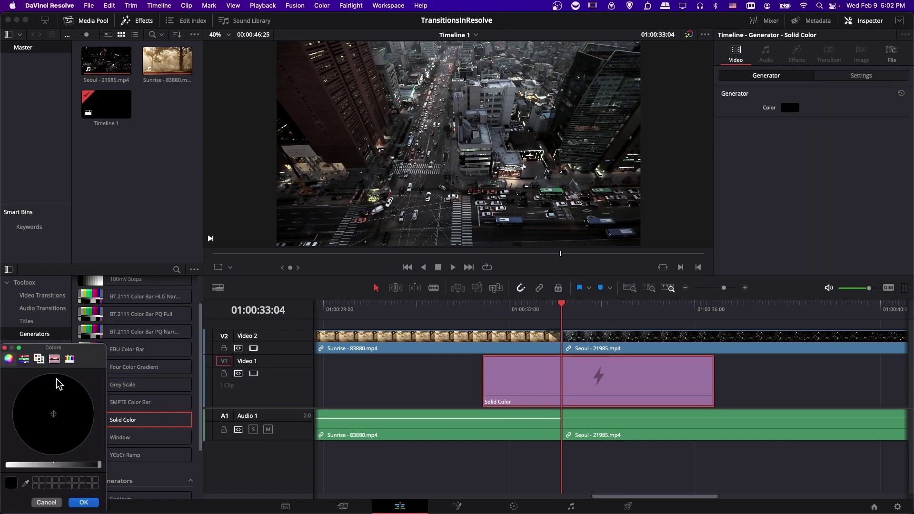
pyautogui.moveTo(75, 464); pyautogui.dragTo(32, 465)
pyautogui.click(79, 409)
pyautogui.click(70, 465)
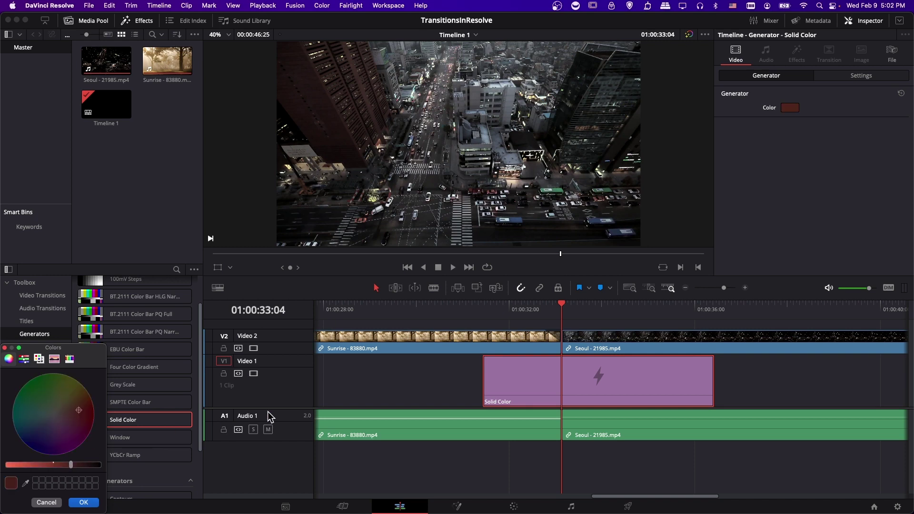
pyautogui.click(84, 502)
pyautogui.click(533, 312)
pyautogui.press('space')
pyautogui.press('space')
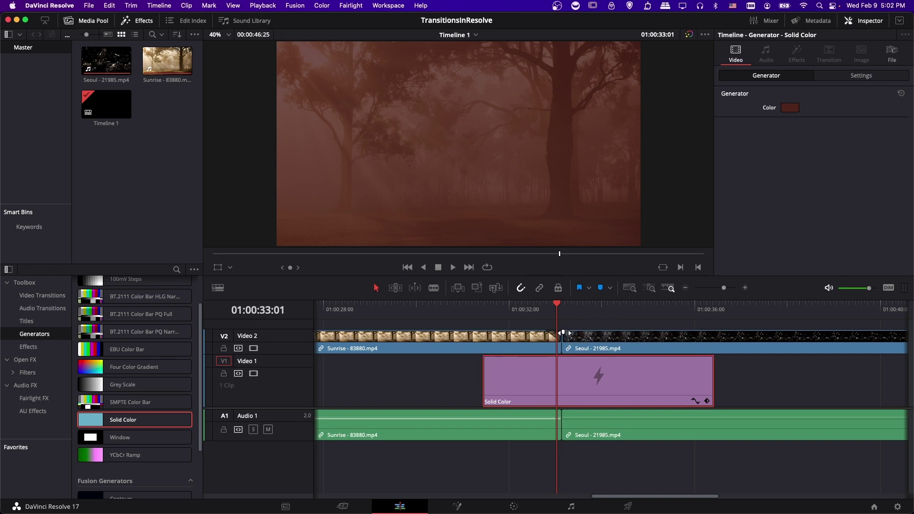
pyautogui.click(561, 333)
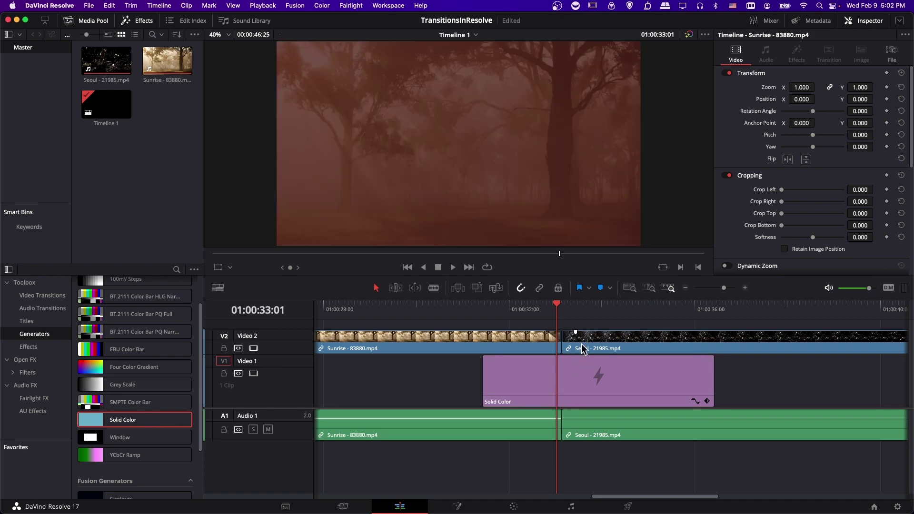
pyautogui.press('space')
pyautogui.press('space')
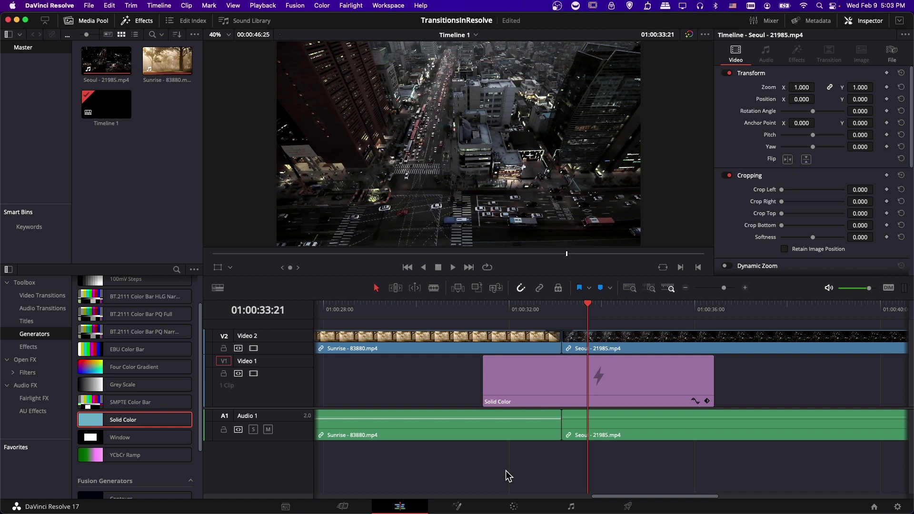
# On the Cut page, apply the Slice Push Fusion transition at the Sunrise–Seoul cut.
pyautogui.click(357, 508)
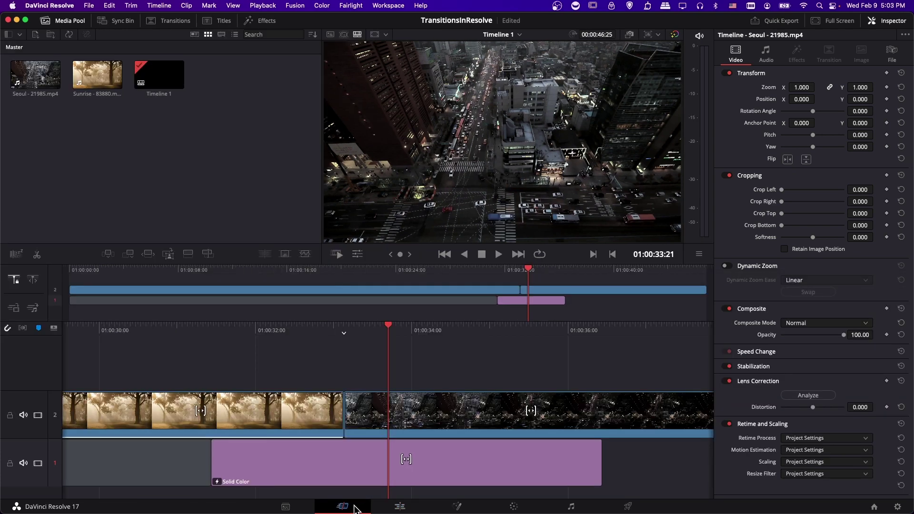
pyautogui.moveTo(342, 388); pyautogui.dragTo(421, 384)
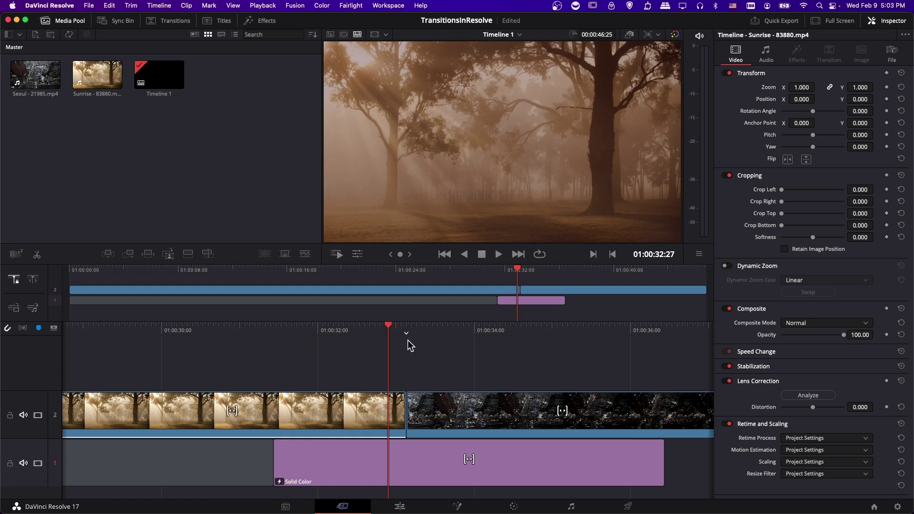
pyautogui.click(161, 23)
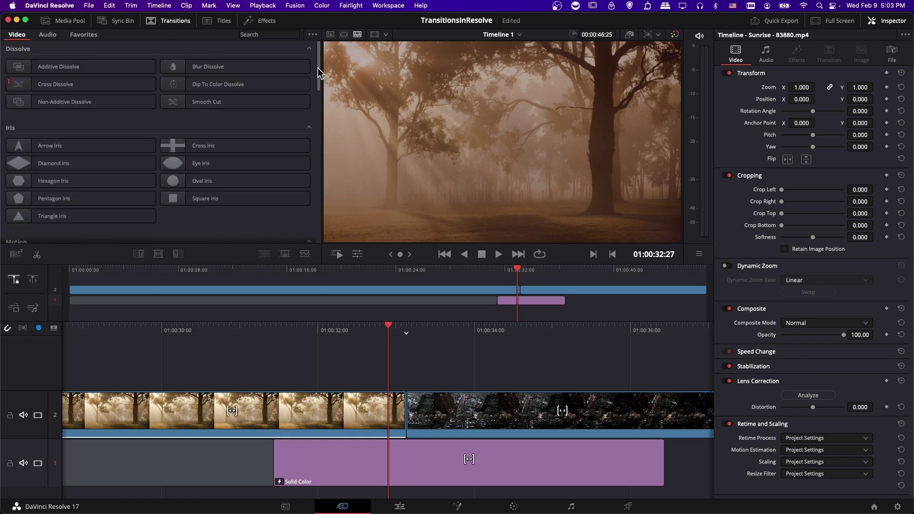
pyautogui.moveTo(319, 67); pyautogui.dragTo(315, 198)
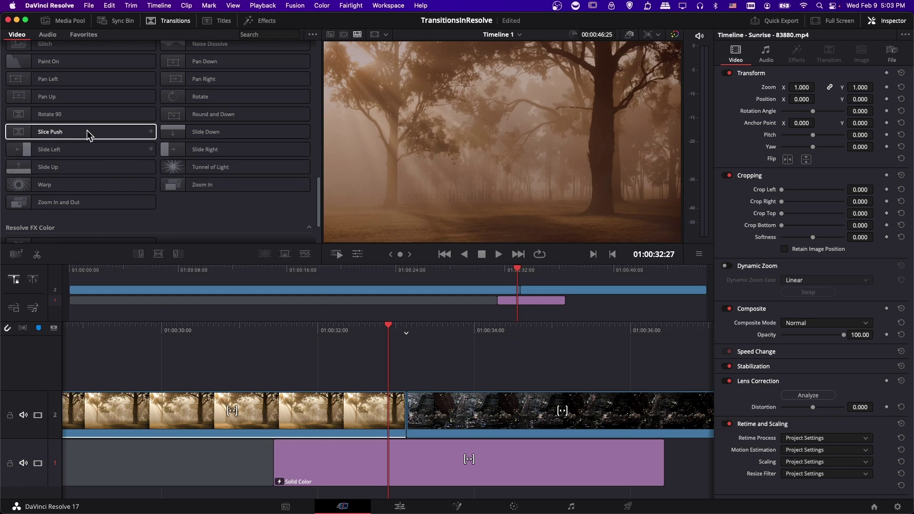
pyautogui.moveTo(91, 137); pyautogui.dragTo(142, 253)
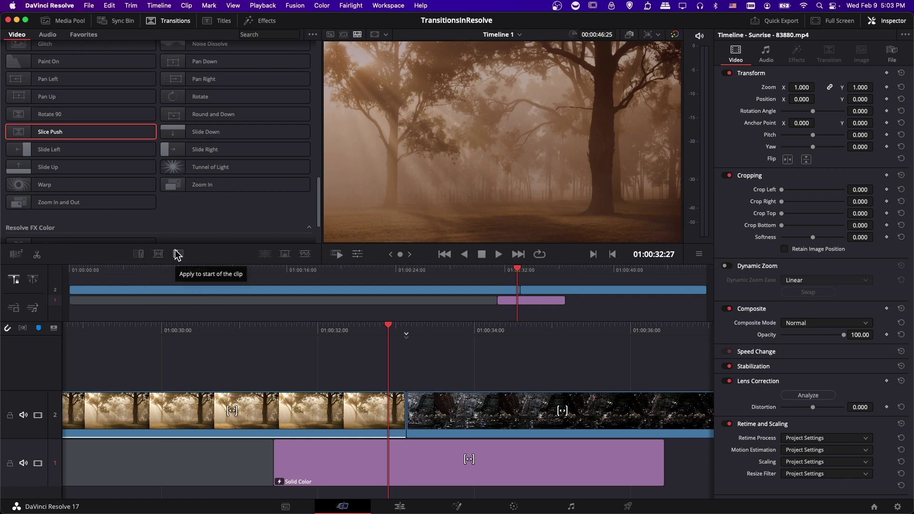
pyautogui.click(157, 256)
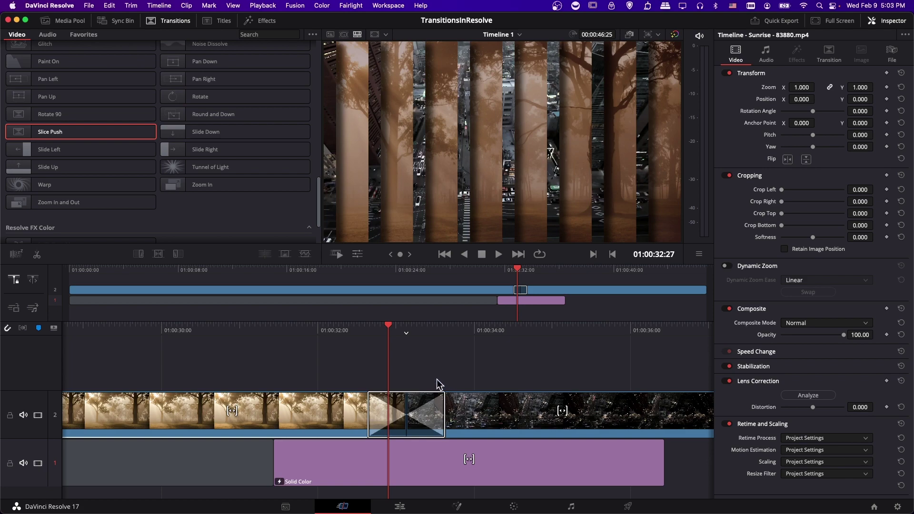
# Play through the Slice Push transition, then undo it.
pyautogui.moveTo(406, 328); pyautogui.dragTo(456, 330)
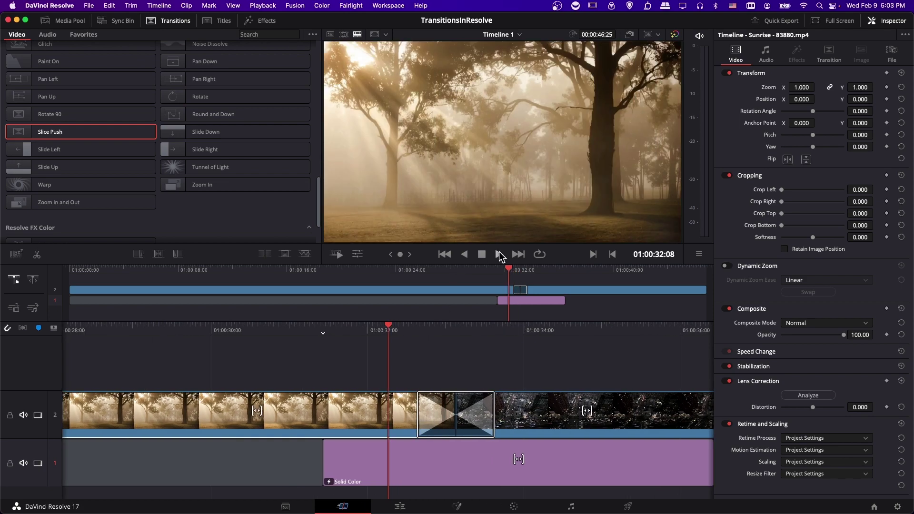
pyautogui.click(498, 255)
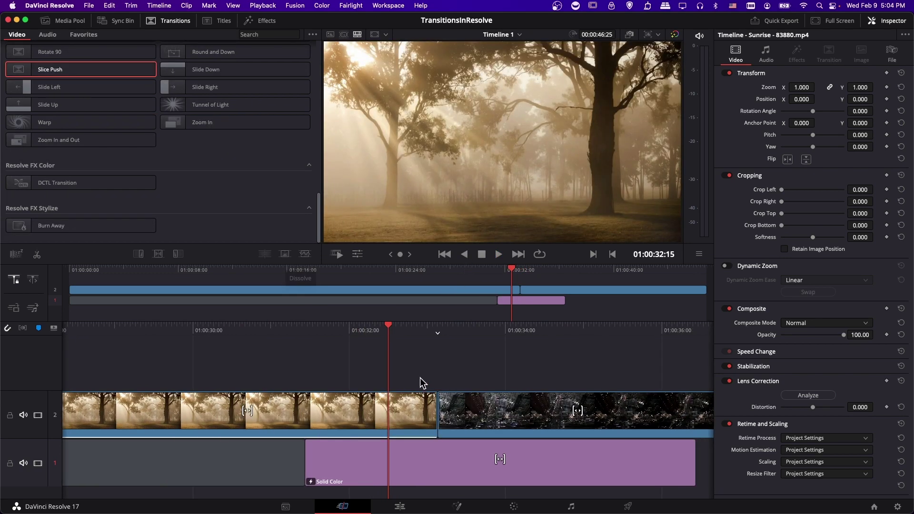
pyautogui.press('space')
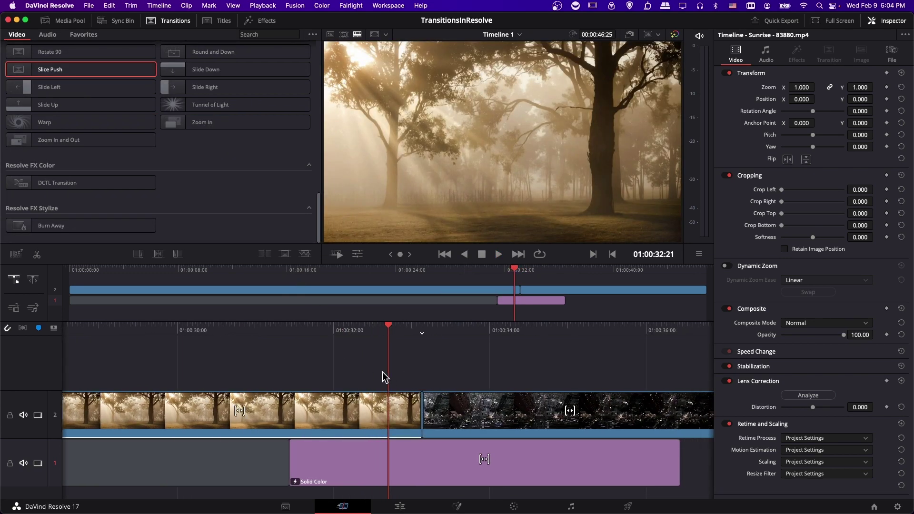
pyautogui.press('space')
# Add a default cross dissolve with Cmd+T, play it, and return to the Edit page.
pyautogui.press('super+t')
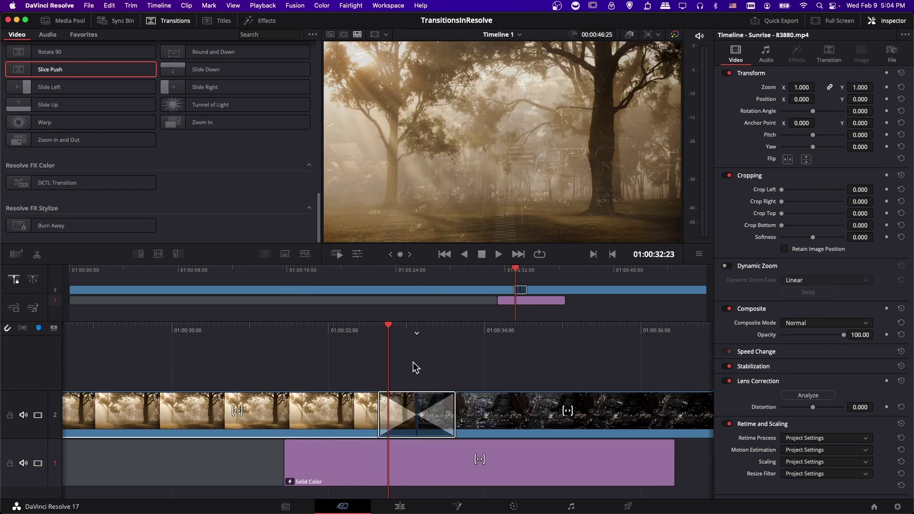
pyautogui.press('space')
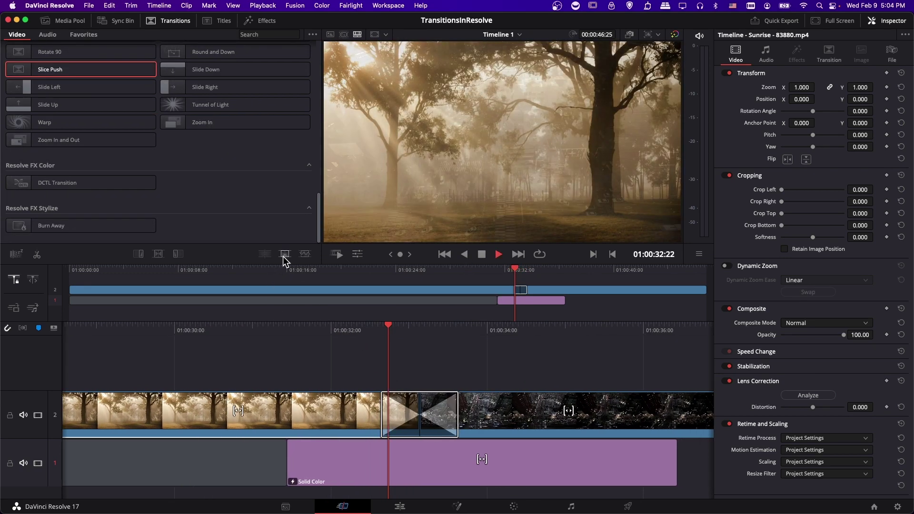
pyautogui.press('space')
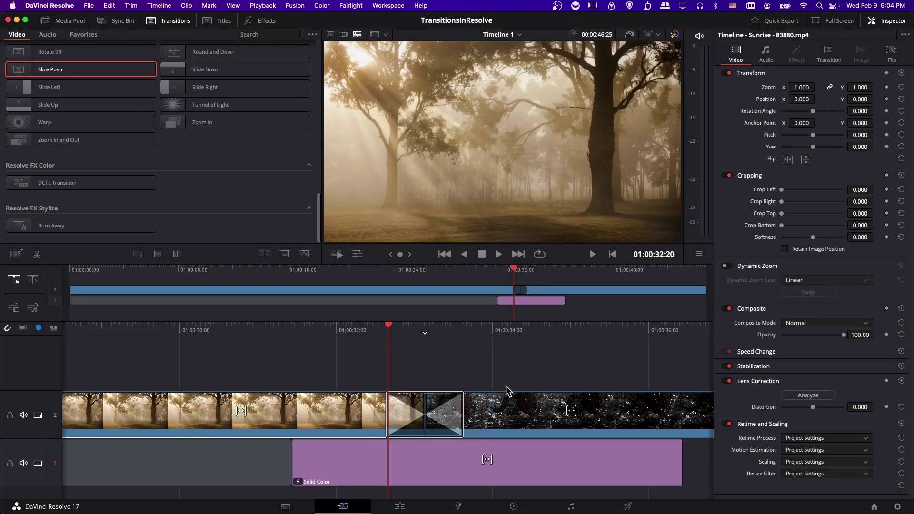
pyautogui.hotkey('shift', '4')
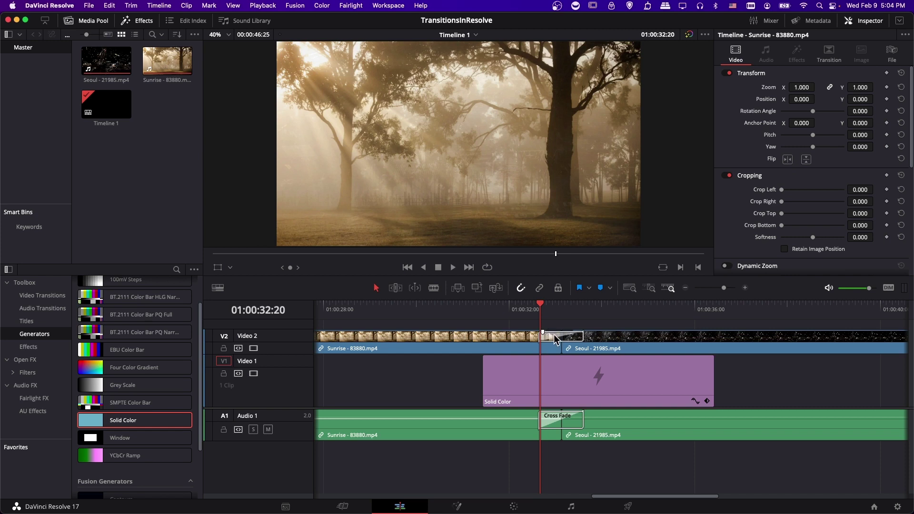
# Select the 1-second cross dissolve and try resizing it from its edges while previewing.
pyautogui.click(554, 337)
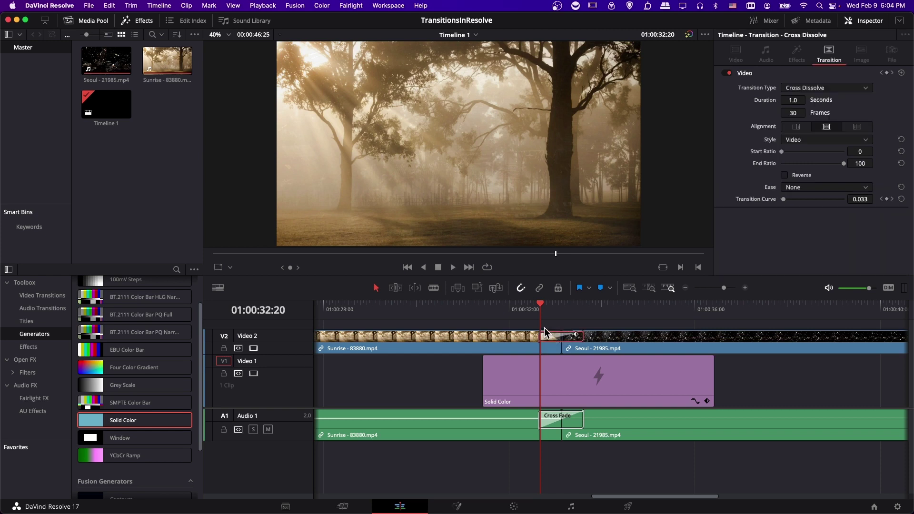
pyautogui.moveTo(550, 332); pyautogui.dragTo(598, 332)
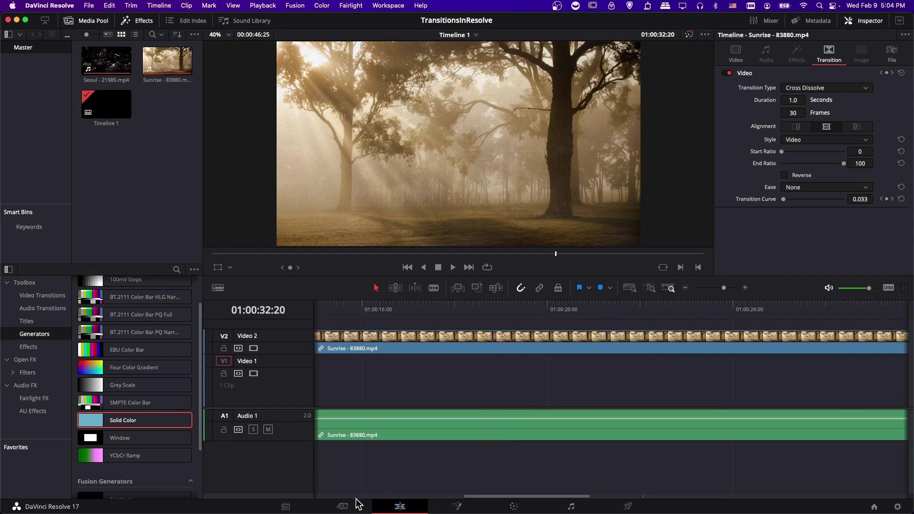
pyautogui.click(537, 310)
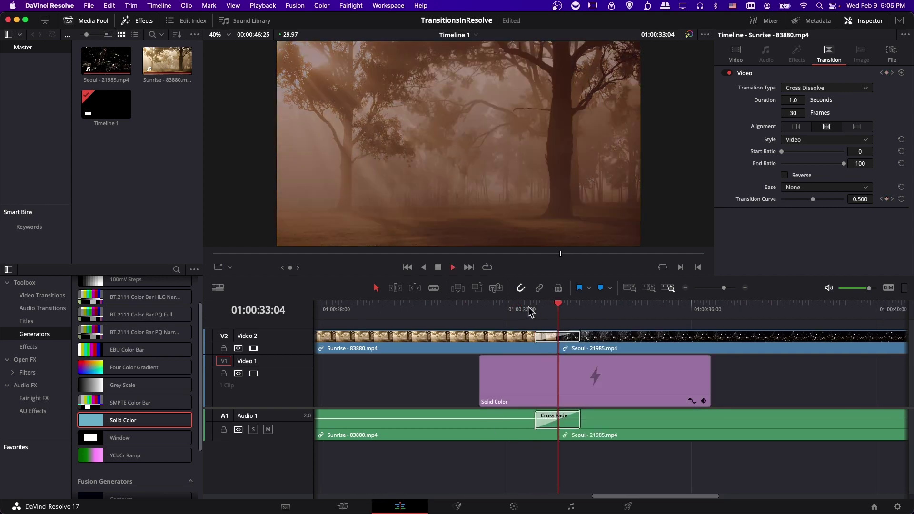
pyautogui.click(557, 310)
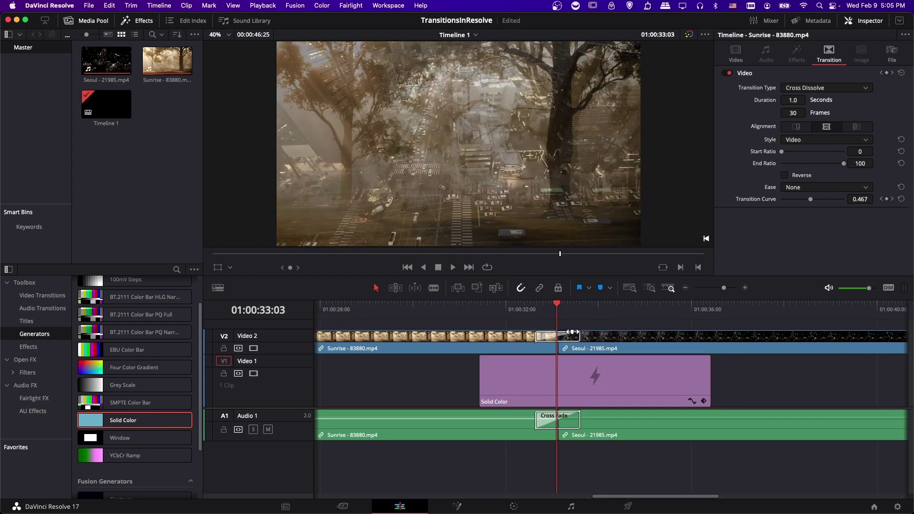
pyautogui.moveTo(573, 332); pyautogui.dragTo(557, 332)
# Play through the dissolve into Seoul, save the project, and select the Video 1 Solid Color clip.
pyautogui.click(533, 315)
pyautogui.press('space')
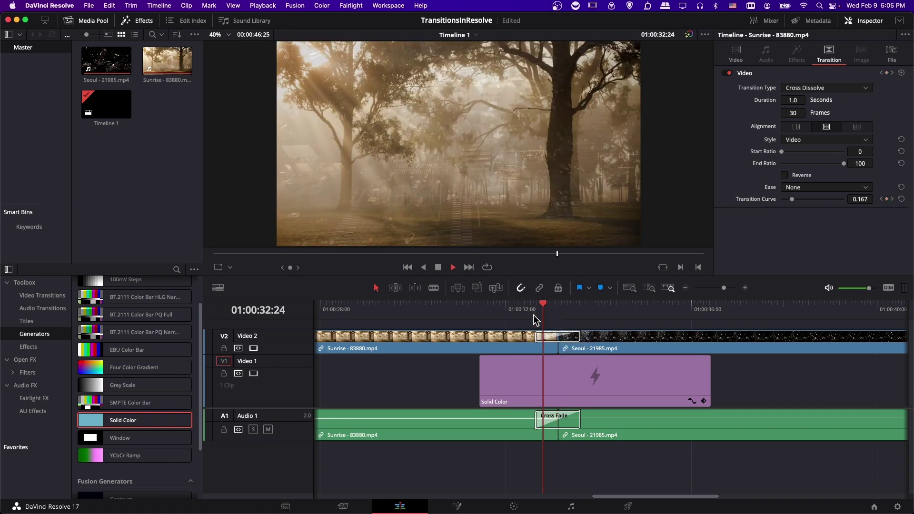
pyautogui.press('space')
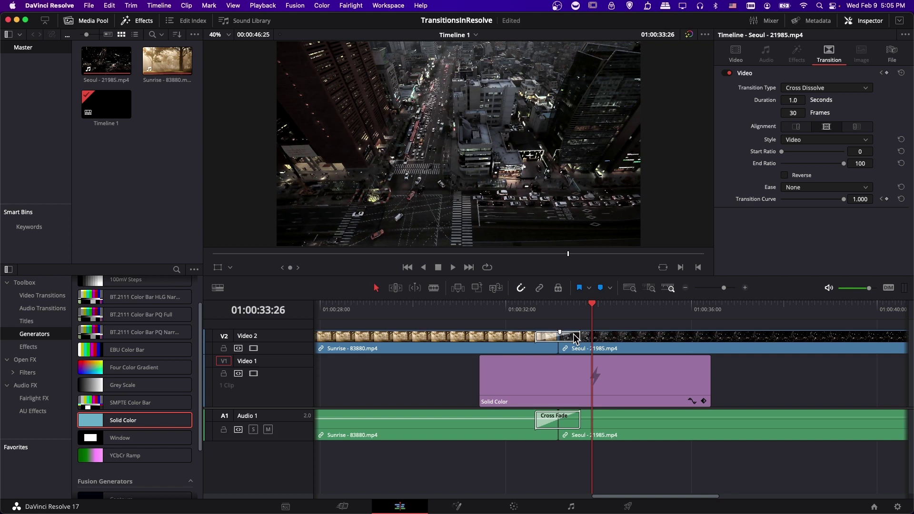
pyautogui.press('super+s')
pyautogui.click(552, 397)
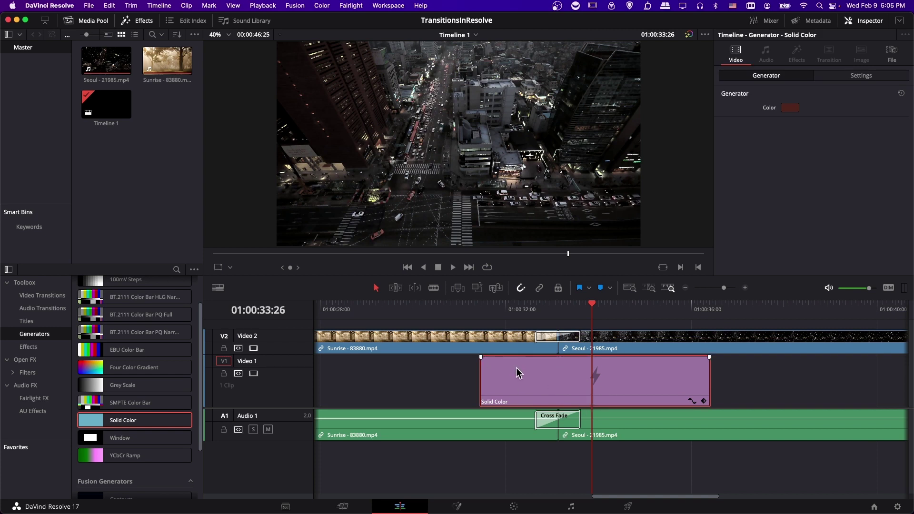
# Delete the dark red Solid Color clip, leaving Video 1 empty beneath the dissolve.
pyautogui.press('Delete')
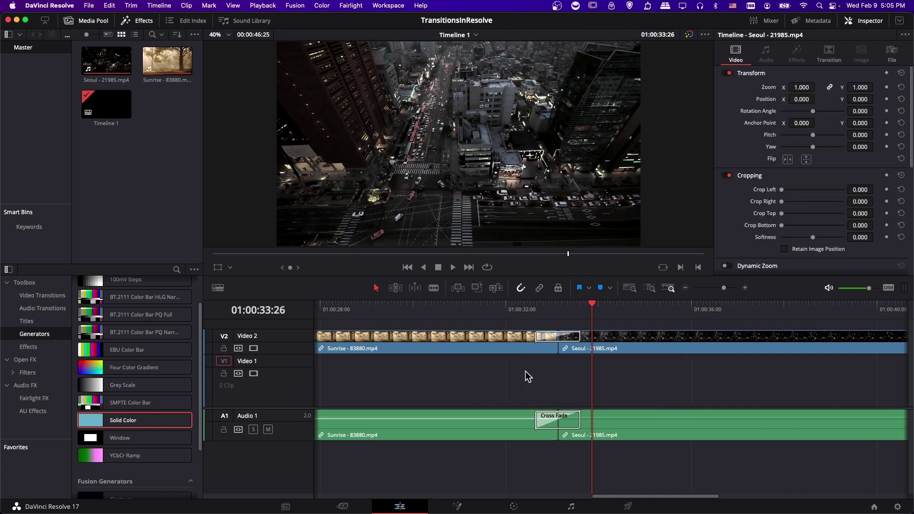